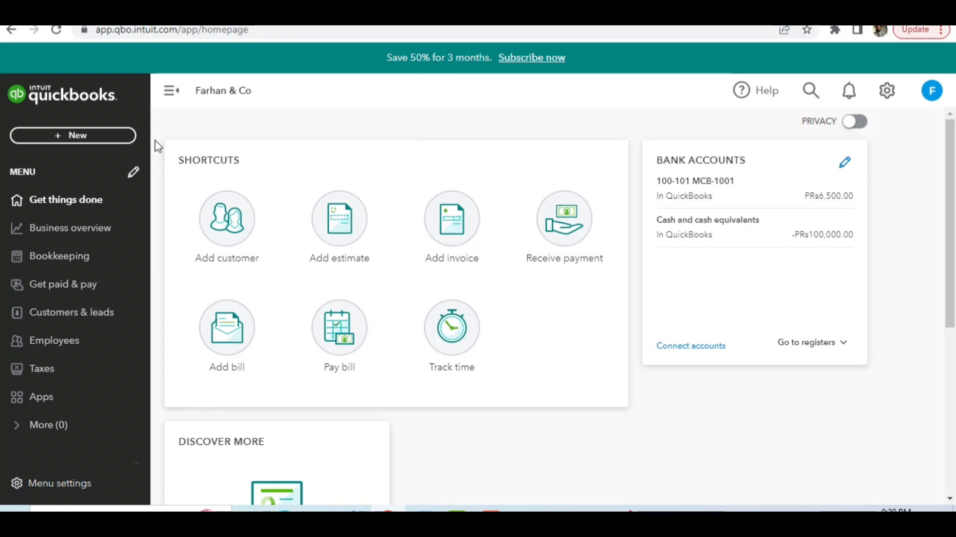
# Start a new account in the chart of accounts with type Fixed assets and detail type Vehicles.
pyautogui.click(80, 271)
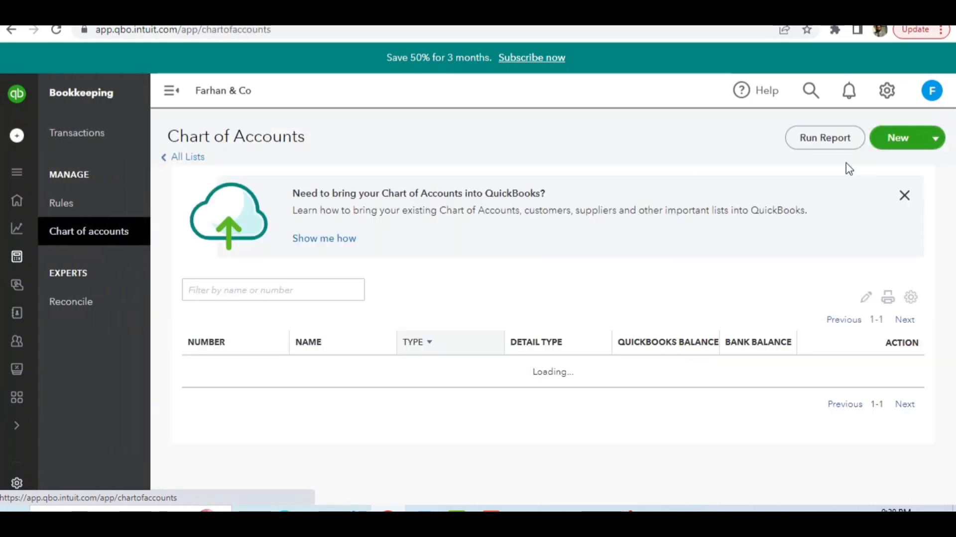
pyautogui.click(899, 144)
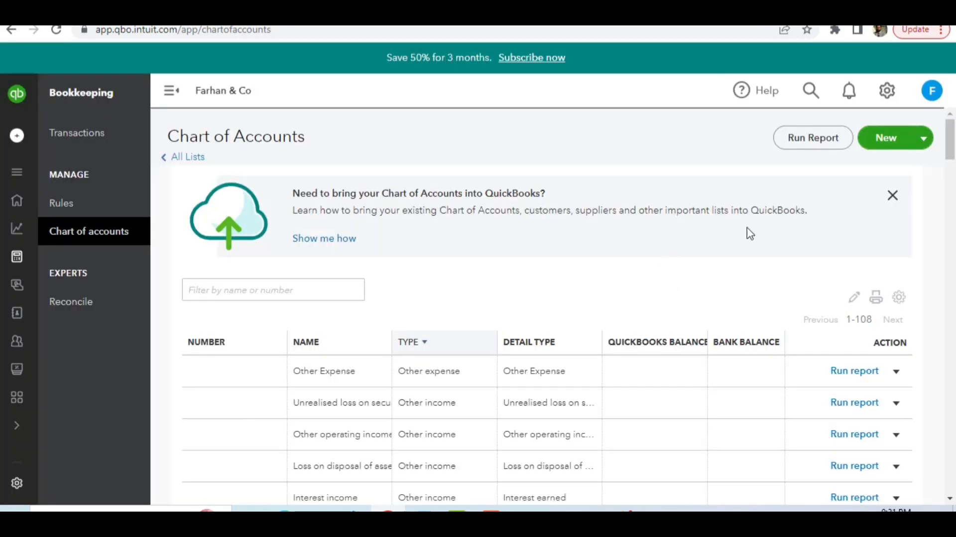
pyautogui.click(891, 141)
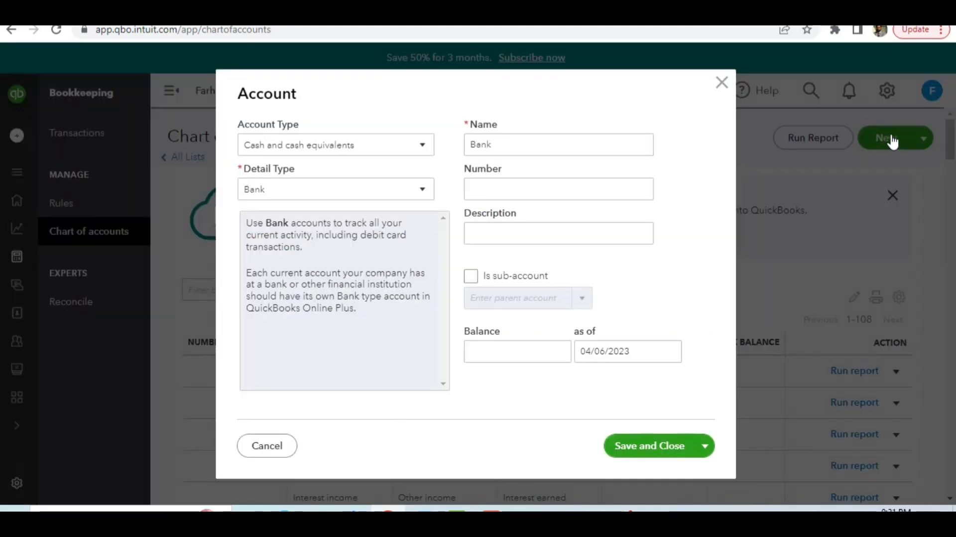
pyautogui.click(424, 149)
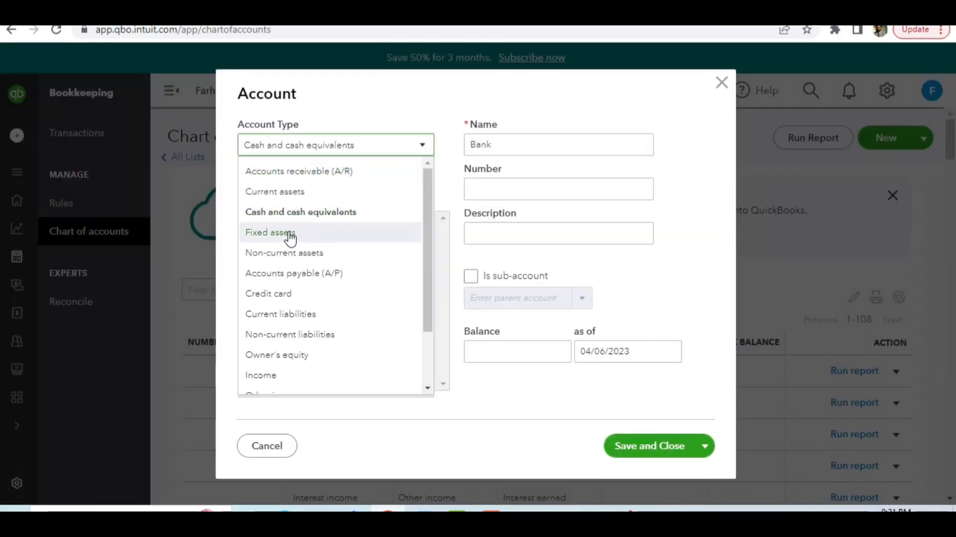
pyautogui.click(297, 234)
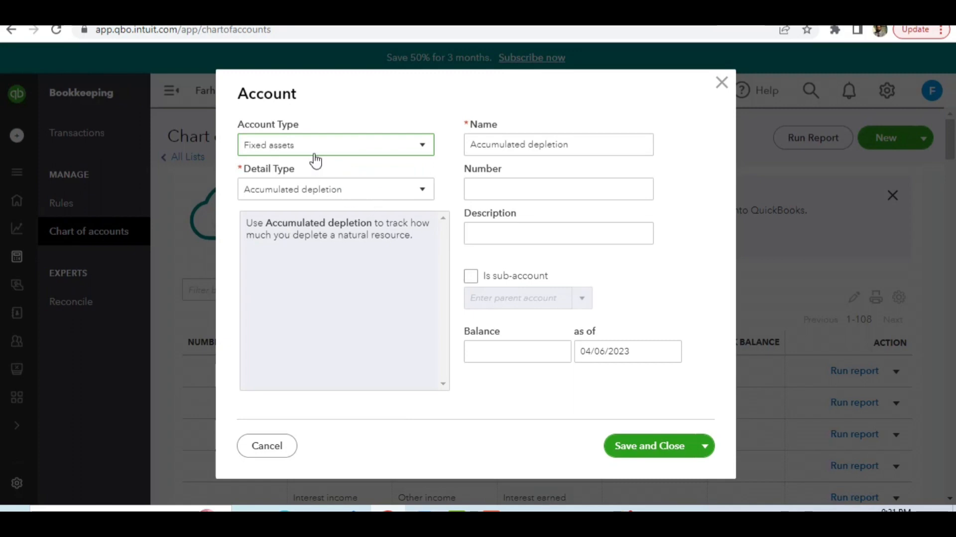
pyautogui.click(418, 193)
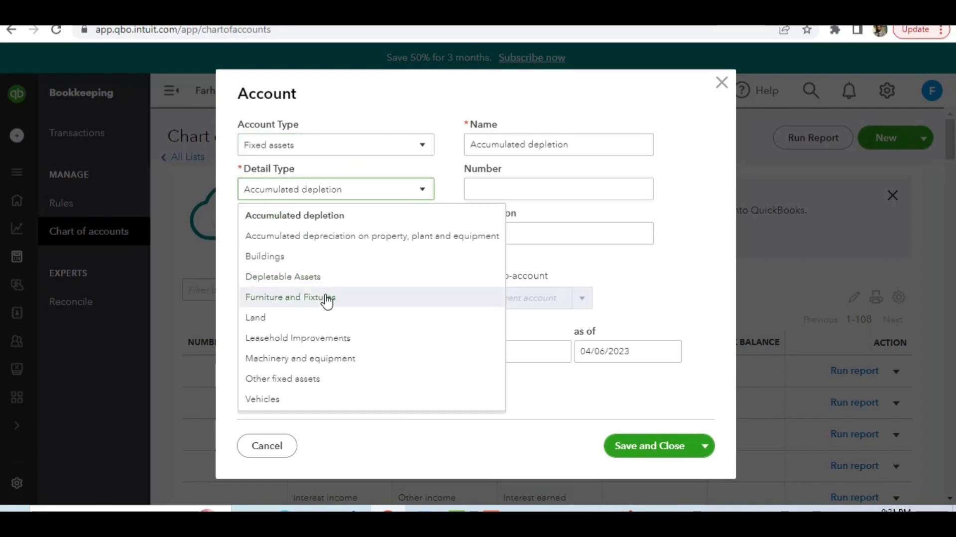
pyautogui.click(264, 404)
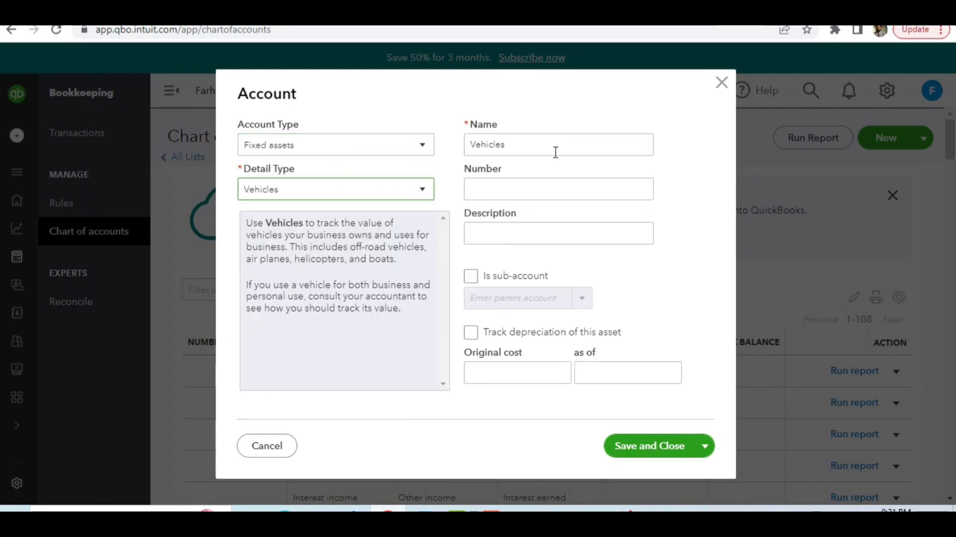
# Name the account Vehicles-101 and save it, continuing with a new blank account.
pyautogui.doubleClick(515, 145)
pyautogui.click(515, 144)
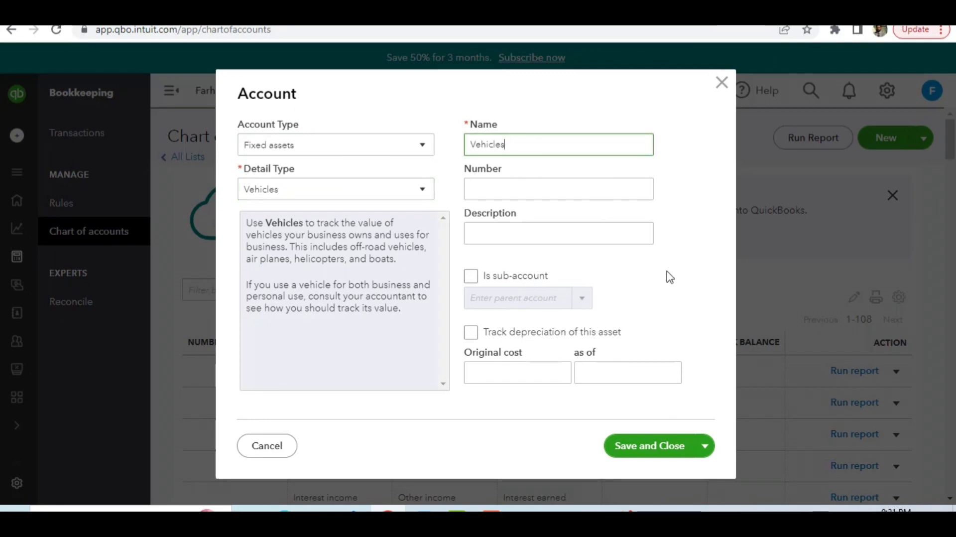
pyautogui.doubleClick(529, 144)
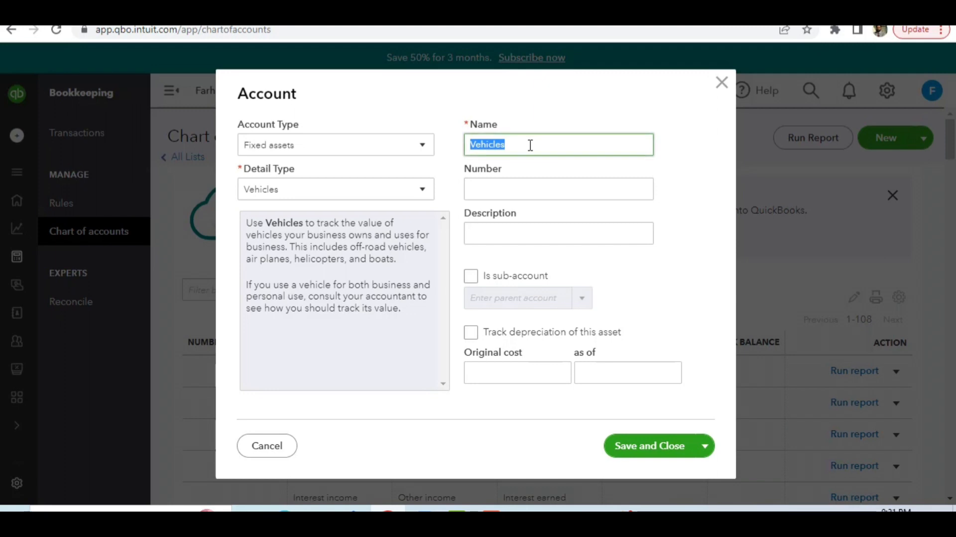
pyautogui.click(530, 145)
pyautogui.write('101')
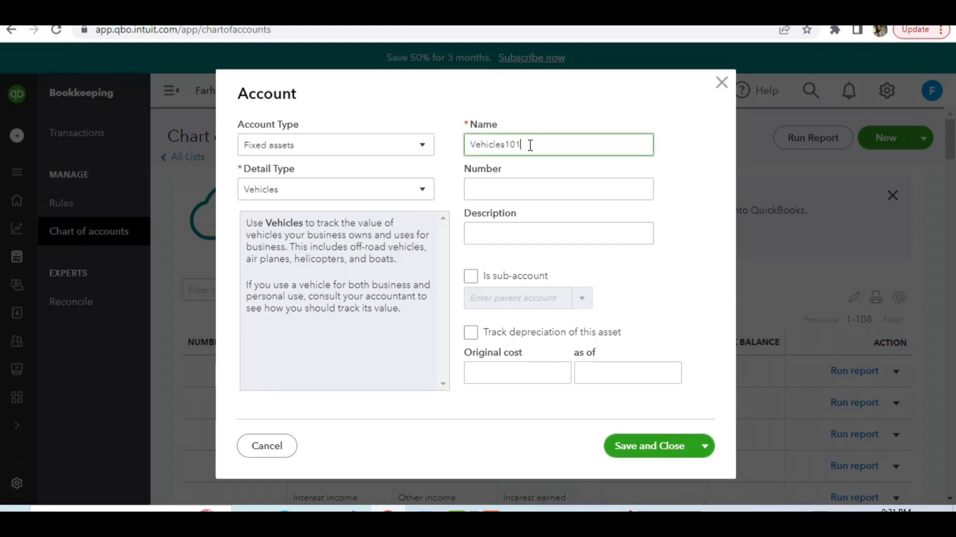
pyautogui.press('BackSpace')
pyautogui.press('BackSpace')
pyautogui.press('BackSpace')
pyautogui.write('101')
pyautogui.write('-')
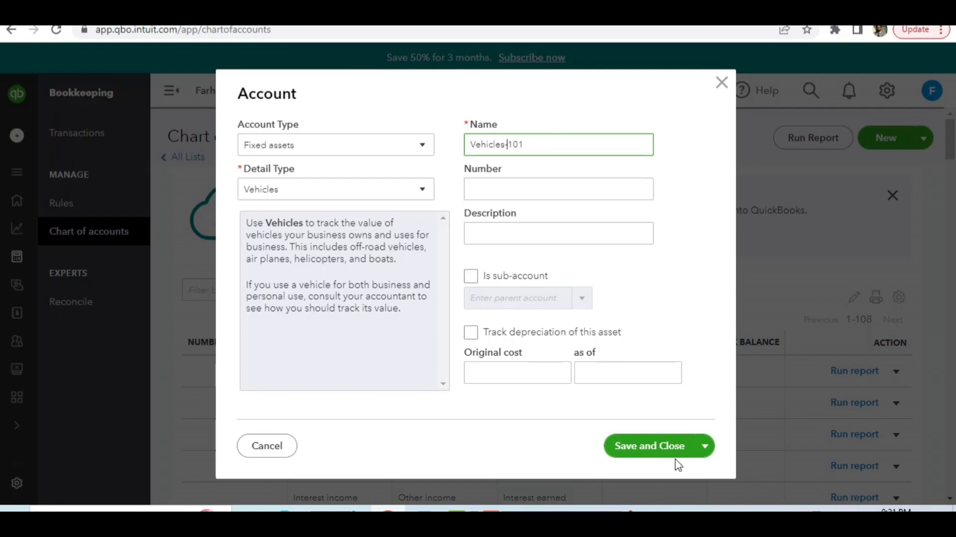
pyautogui.click(710, 448)
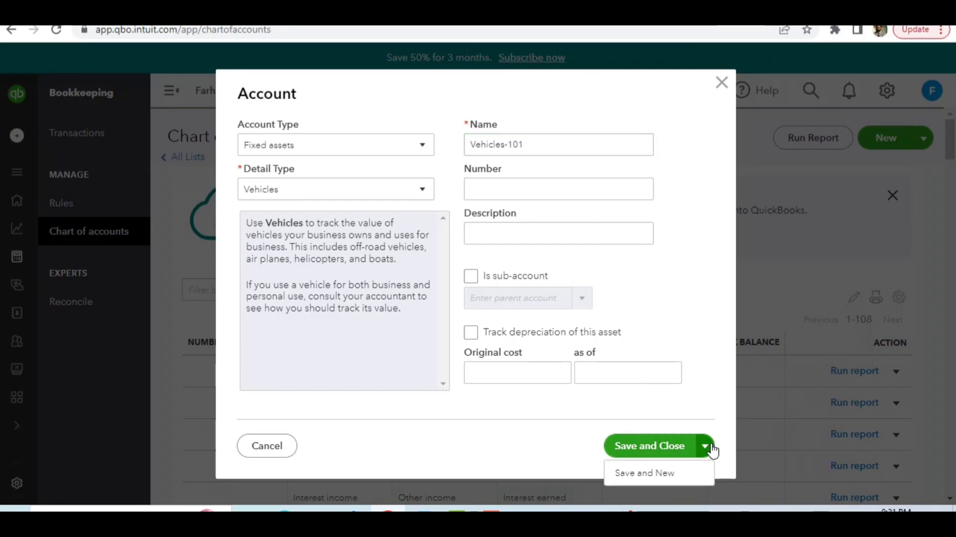
pyautogui.click(648, 474)
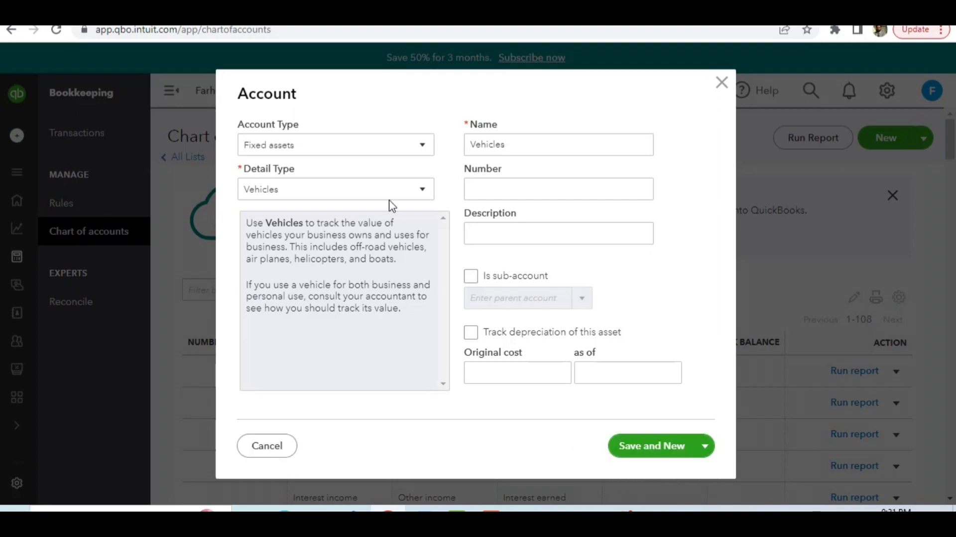
# Choose Fixed assets as the new account's type and Vehicles as its detail type.
pyautogui.click(338, 151)
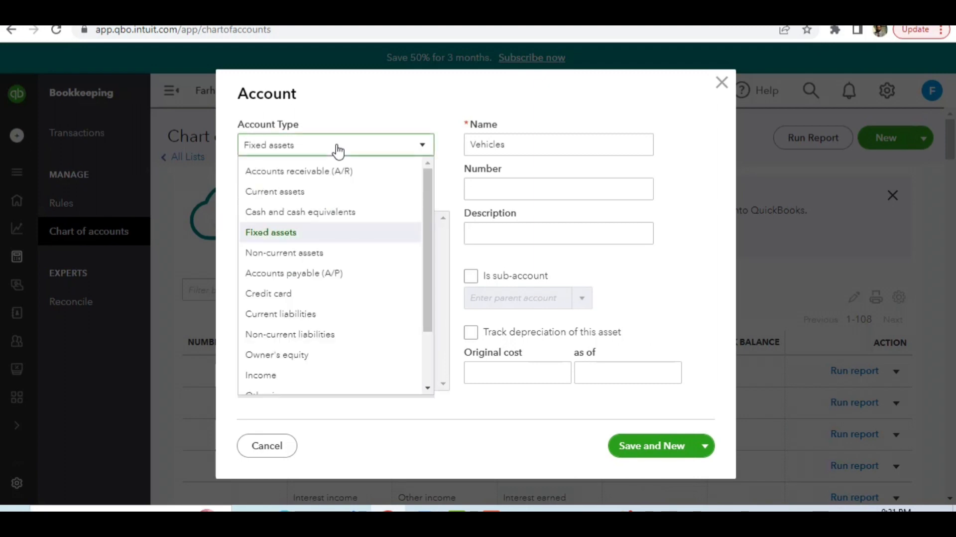
pyautogui.click(297, 234)
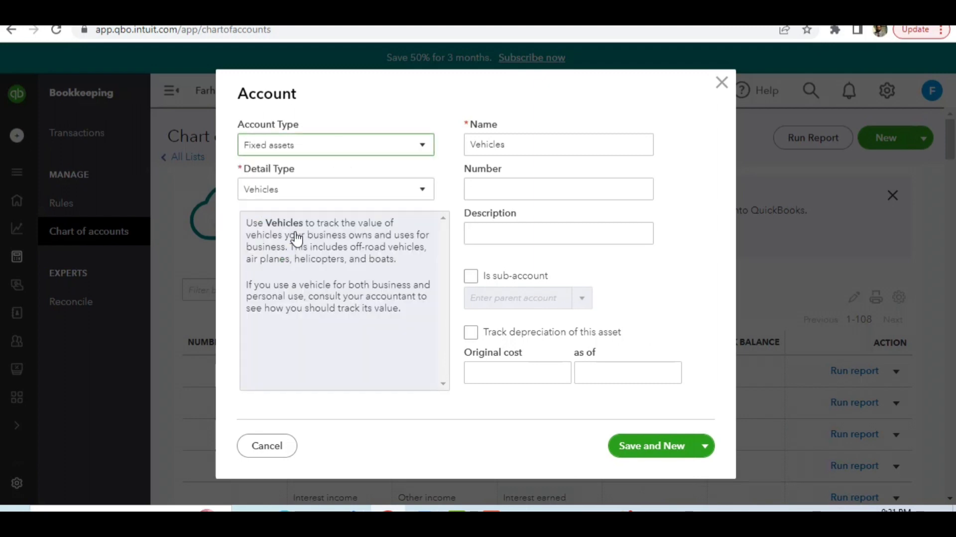
pyautogui.click(375, 196)
pyautogui.click(262, 398)
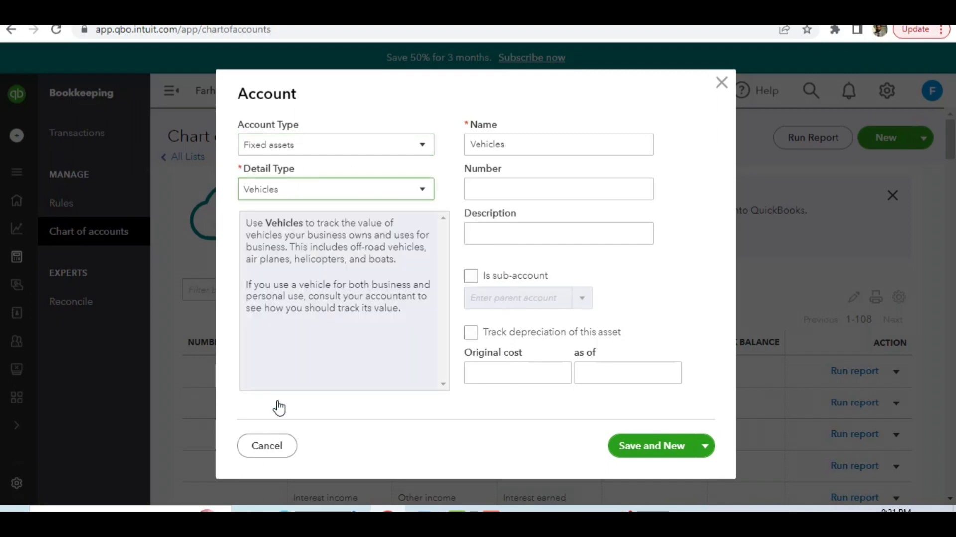
# Replace the suggested account name with Car -101 Toyota.
pyautogui.doubleClick(528, 143)
pyautogui.click(528, 142)
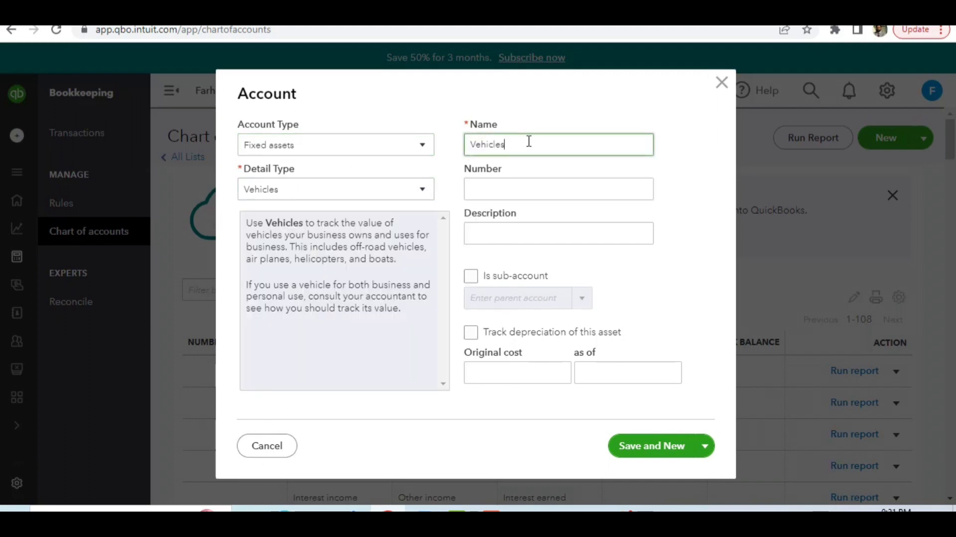
pyautogui.press('BackSpace')
pyautogui.press('BackSpace')
pyautogui.press('BackSpace')
pyautogui.press('BackSpace')
pyautogui.press('BackSpace')
pyautogui.press('BackSpace')
pyautogui.press('BackSpace')
pyautogui.press('BackSpace')
pyautogui.write('Car -101 Toyota')
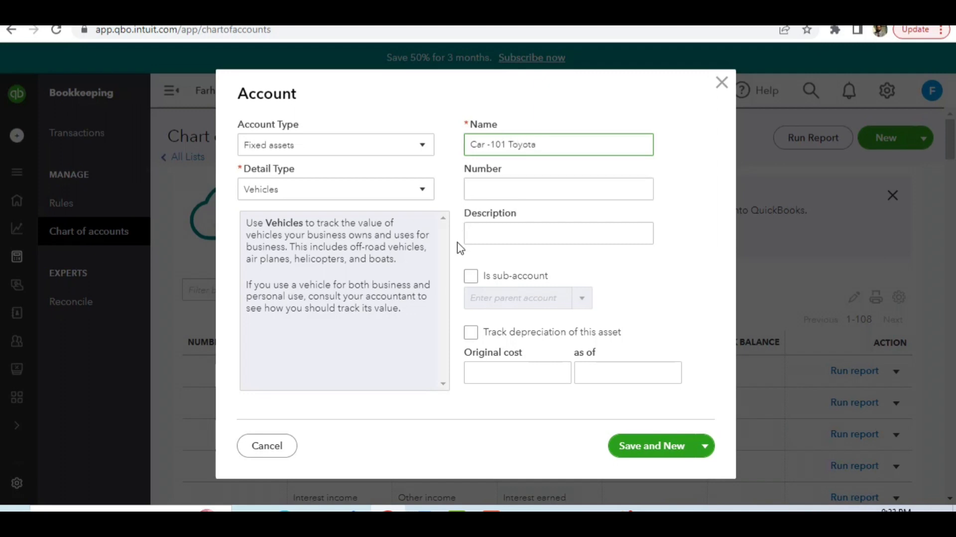
# Make the car account a sub-account of Vehicles-101 and save it, continuing with another new account.
pyautogui.click(470, 277)
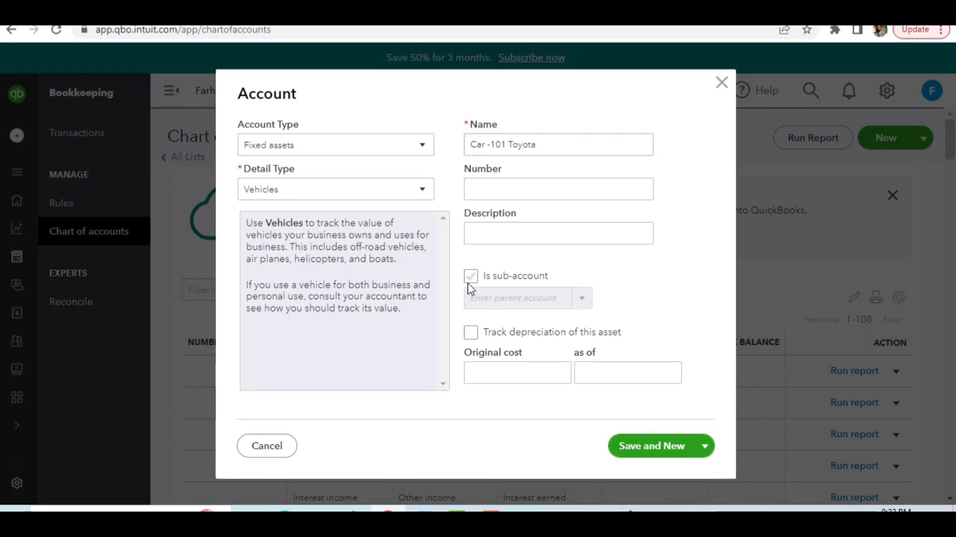
pyautogui.click(470, 278)
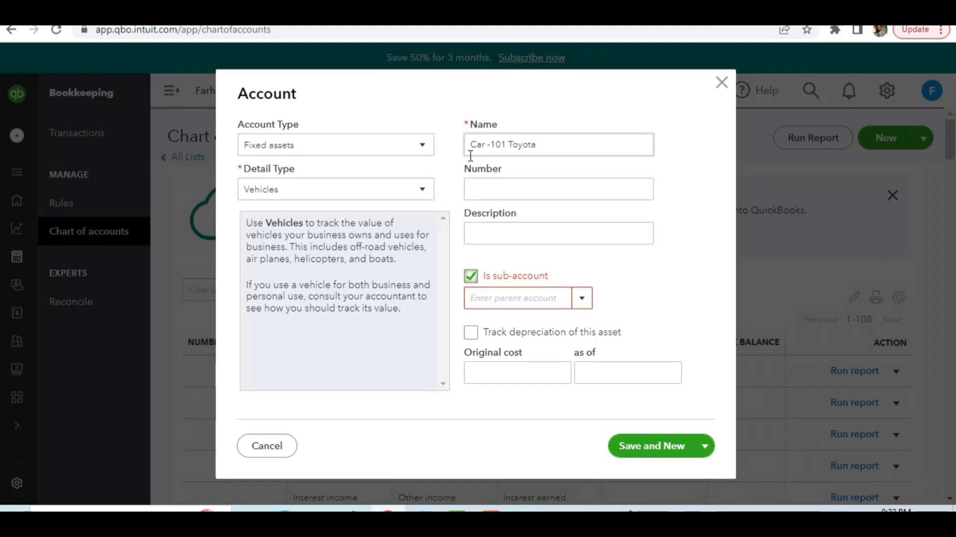
pyautogui.click(582, 302)
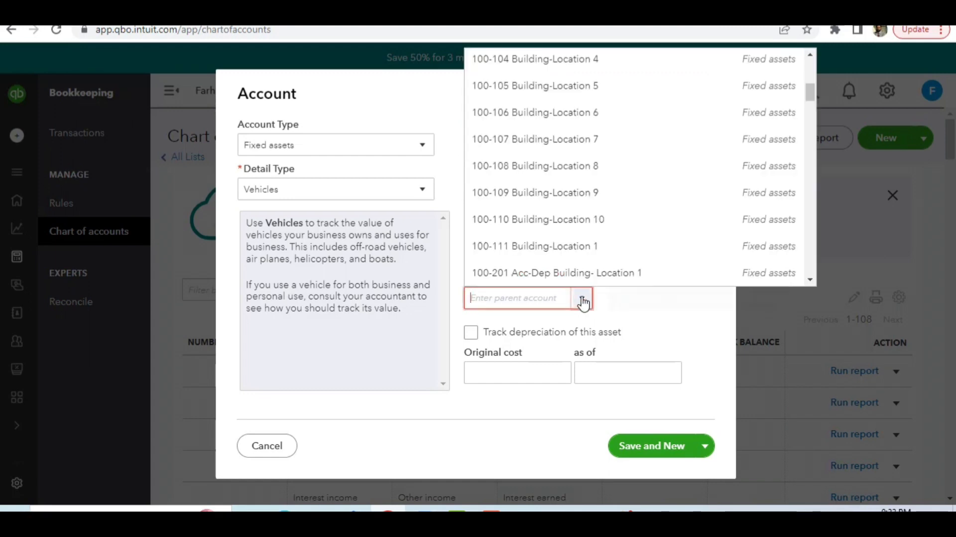
pyautogui.write('ve')
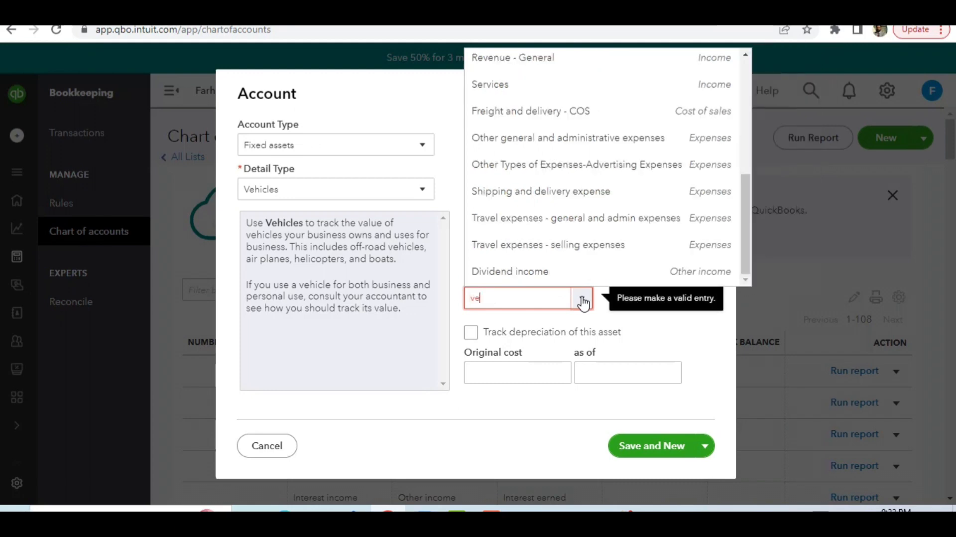
pyautogui.write('hicles-101')
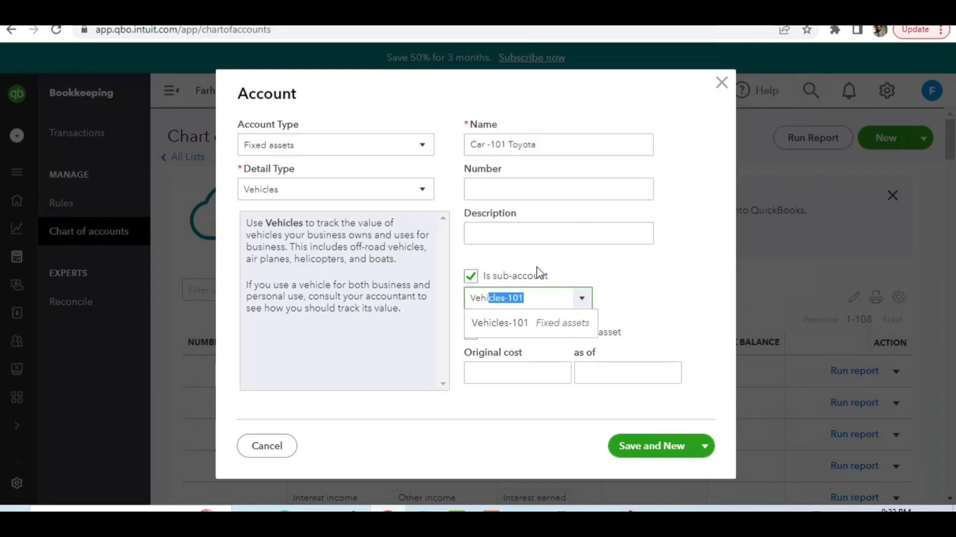
pyautogui.click(542, 302)
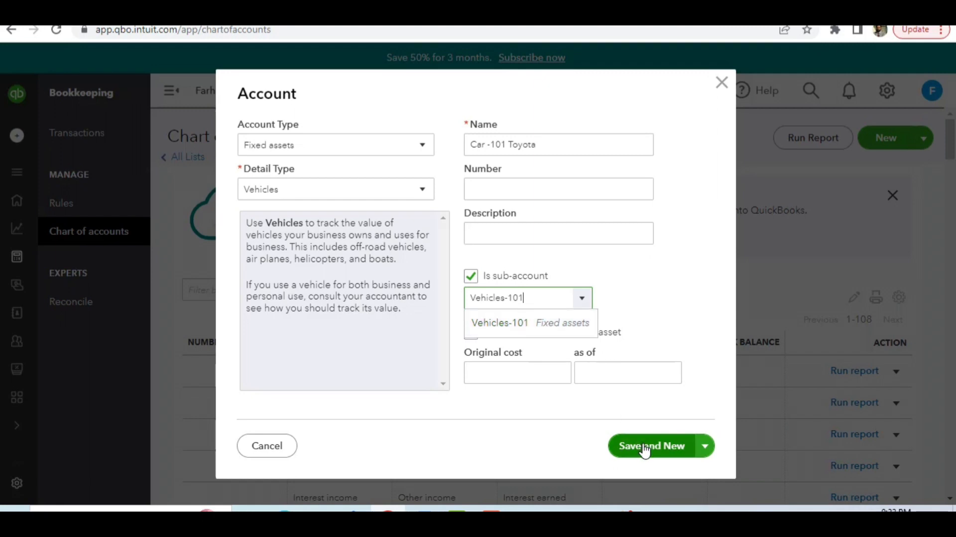
pyautogui.click(521, 326)
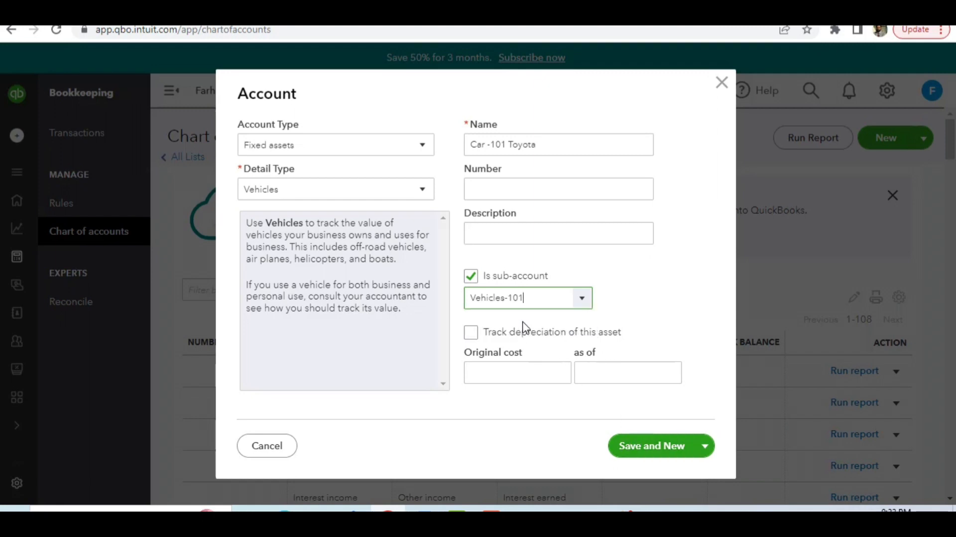
pyautogui.click(643, 450)
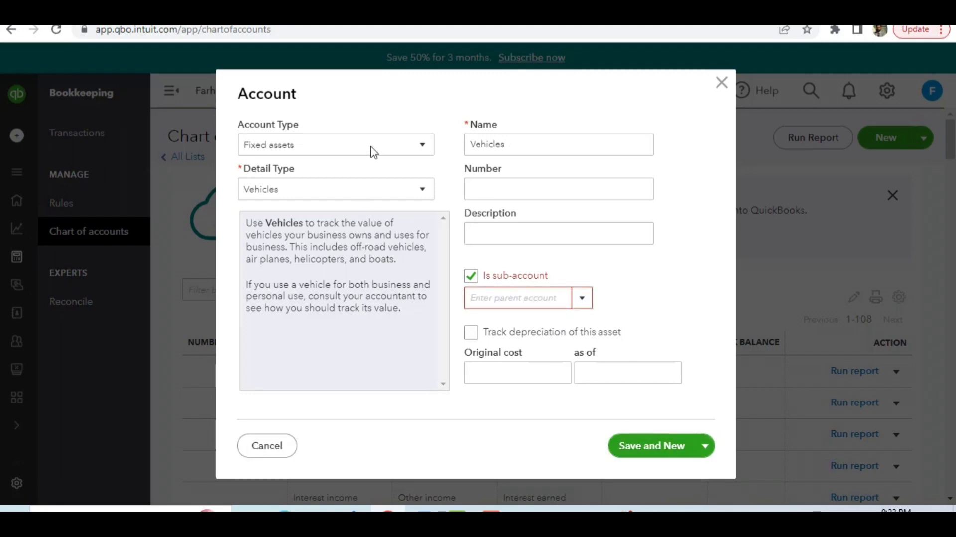
# Set the new account's type to Fixed assets and its detail type to Accumulated depreciation on property, plant and equipment.
pyautogui.click(354, 154)
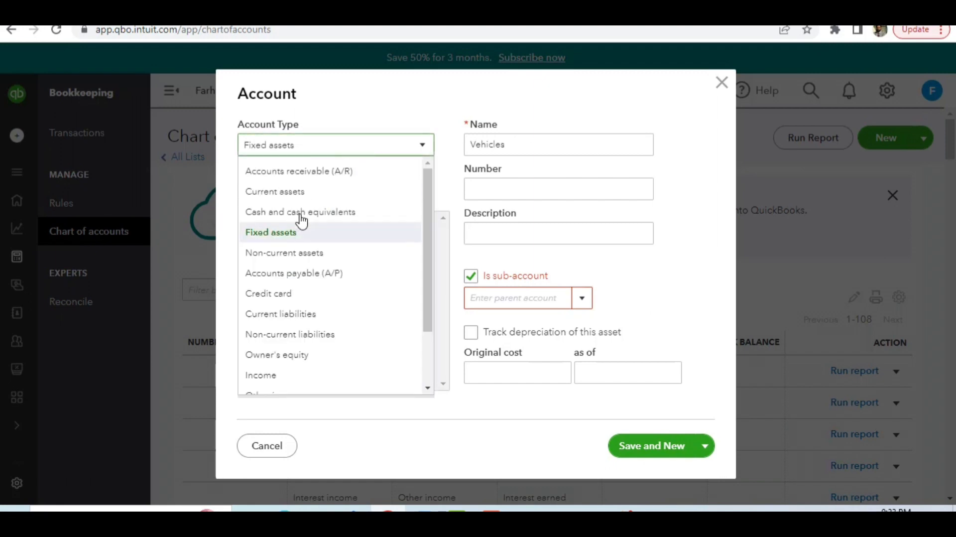
pyautogui.click(285, 236)
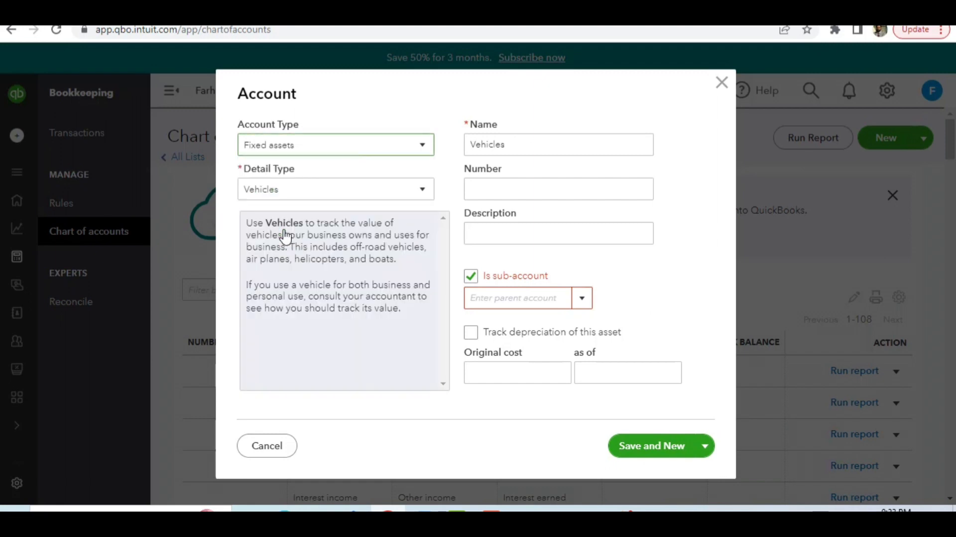
pyautogui.click(342, 195)
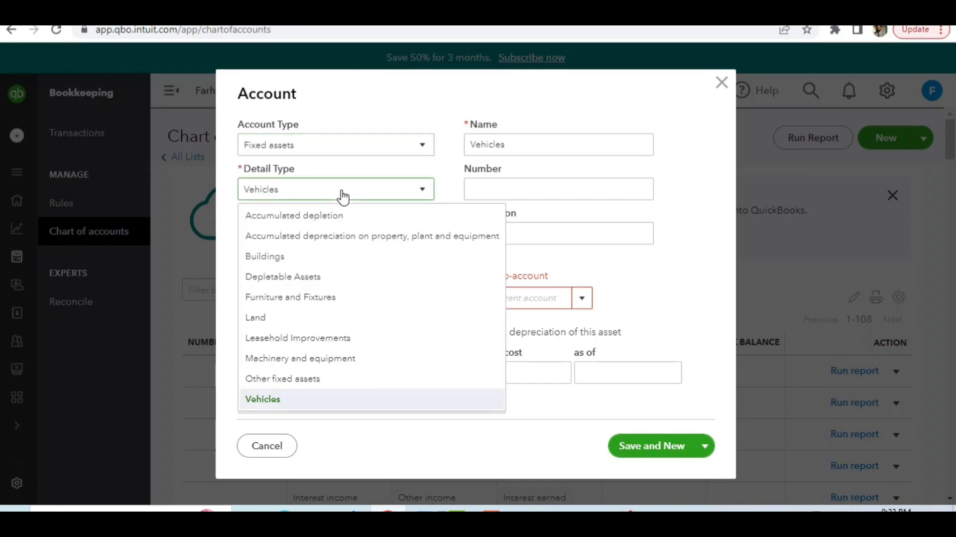
pyautogui.click(310, 238)
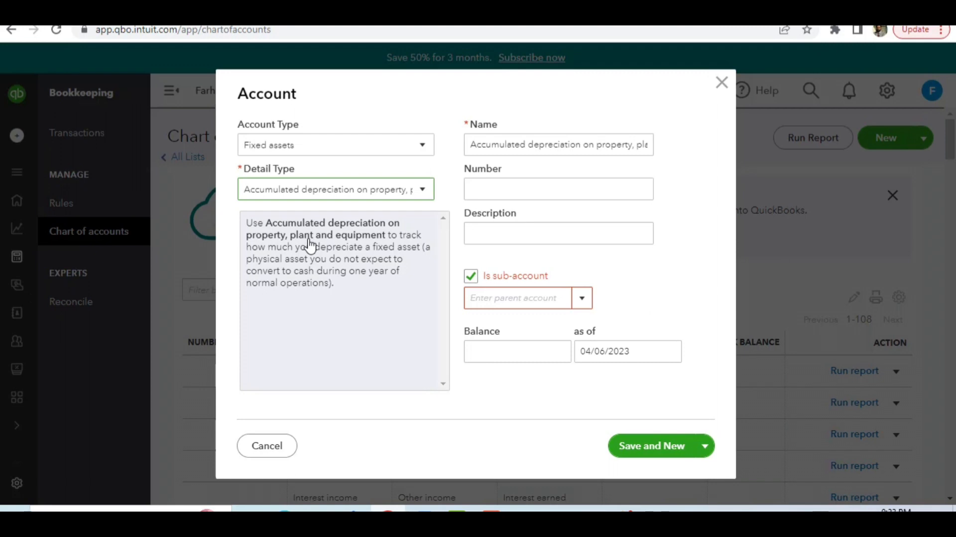
# Replace the suggested name of the accumulated depreciation account with Acc Dep Car 101-Toyata.
pyautogui.click(469, 144)
pyautogui.click(536, 145)
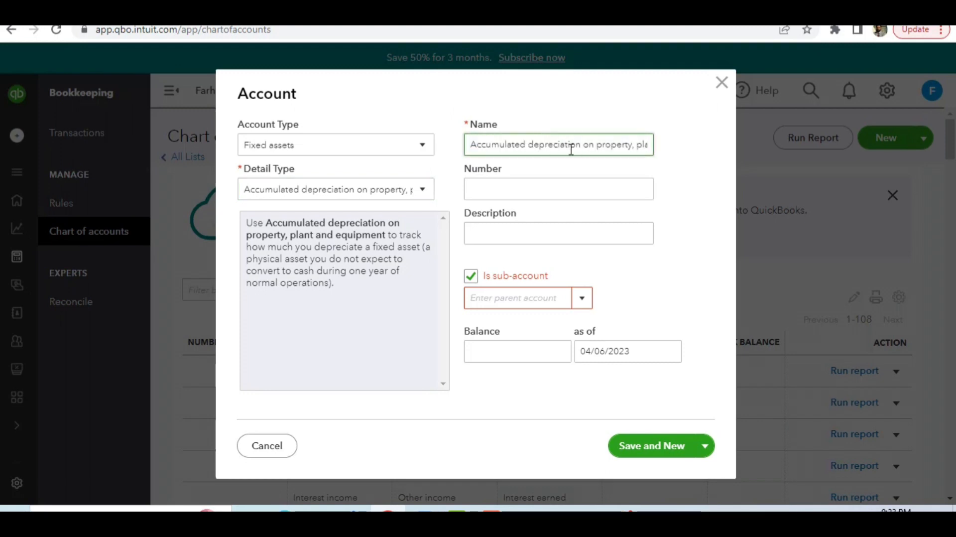
pyautogui.tripleClick(468, 145)
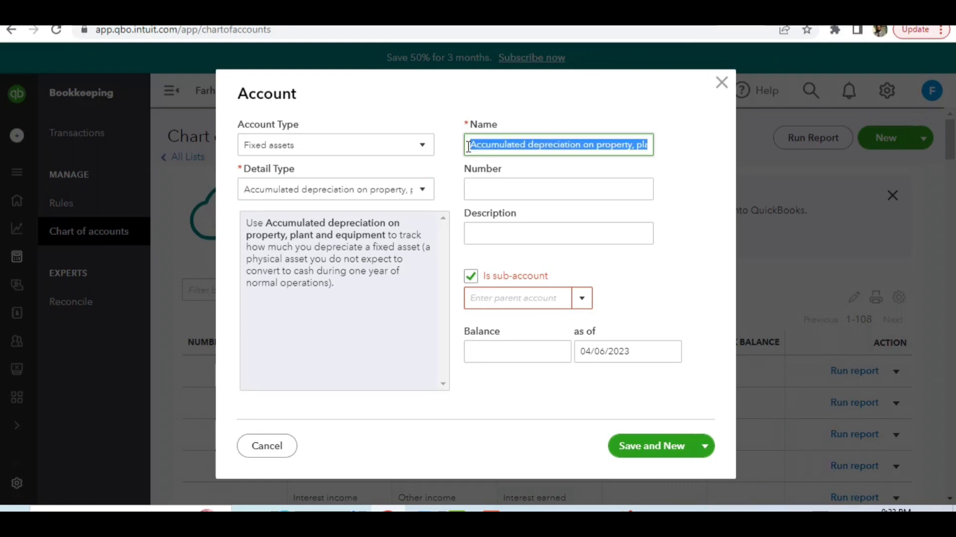
pyautogui.press('BackSpace')
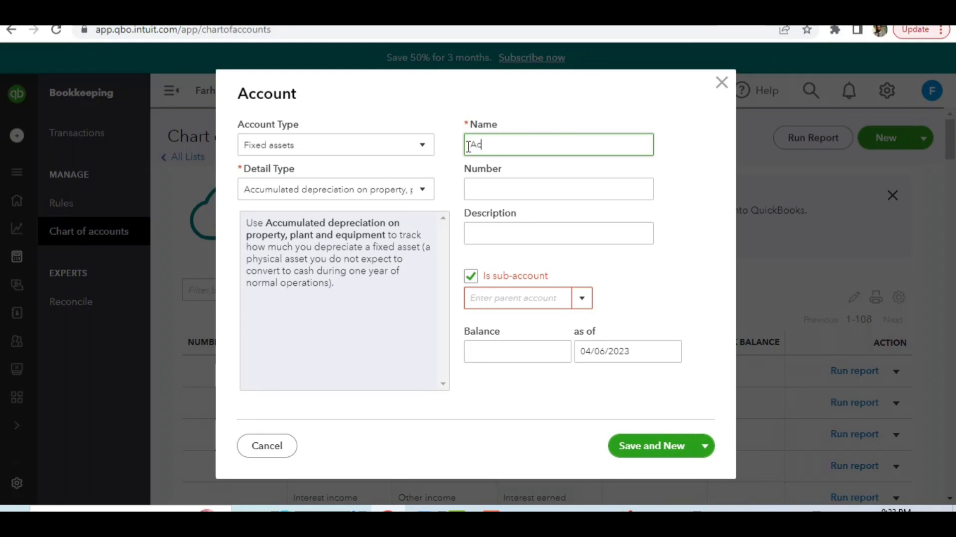
pyautogui.write('c Dep Veh')
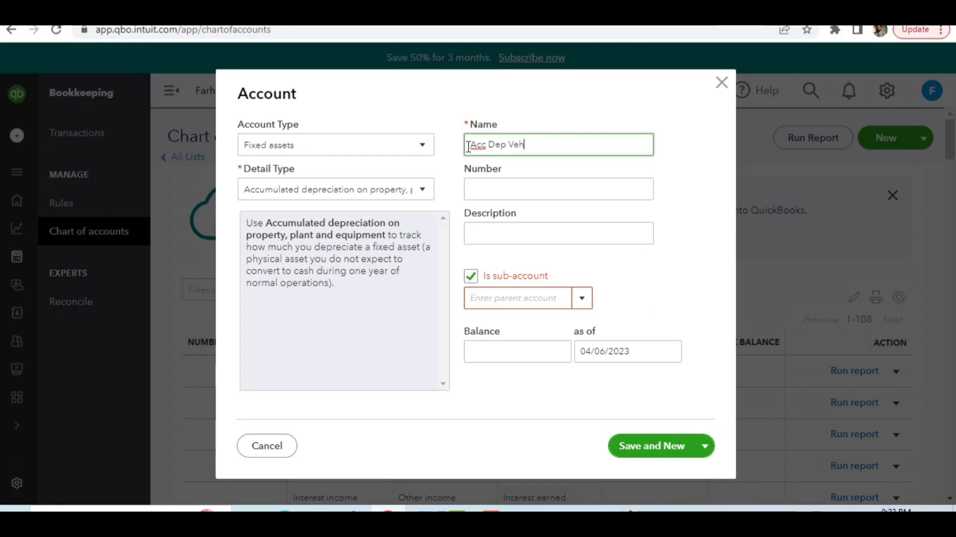
pyautogui.press('BackSpace')
pyautogui.press('BackSpace')
pyautogui.press('BackSpace')
pyautogui.press('BackSpace')
pyautogui.write('Car 101-Toyata')
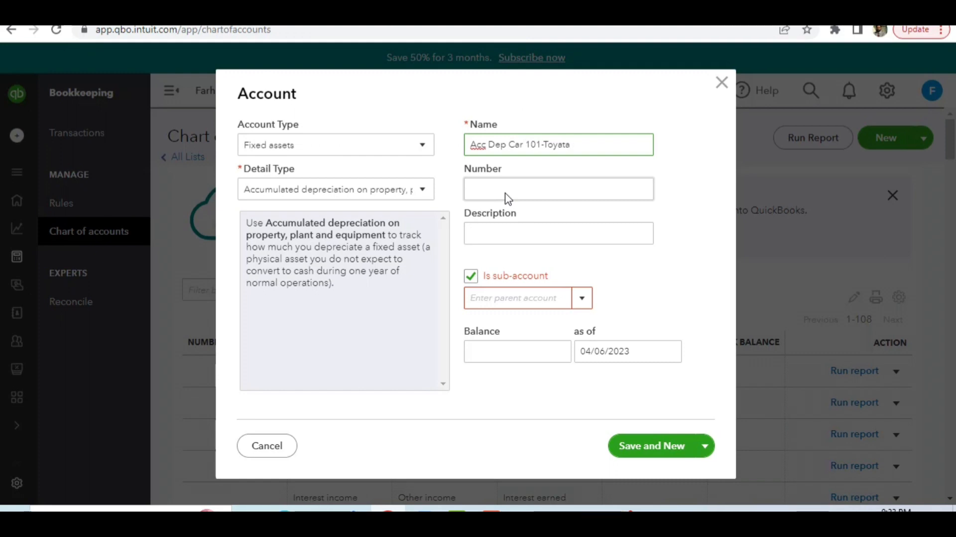
# Make the accumulated depreciation account a sub-account of Car -101 Toyota, then save it and close the account form.
pyautogui.click(525, 263)
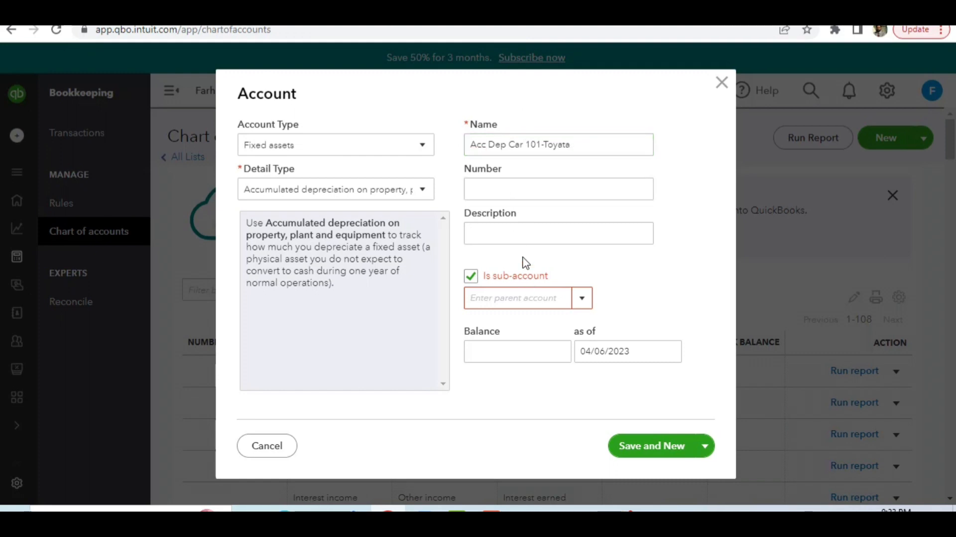
pyautogui.click(584, 299)
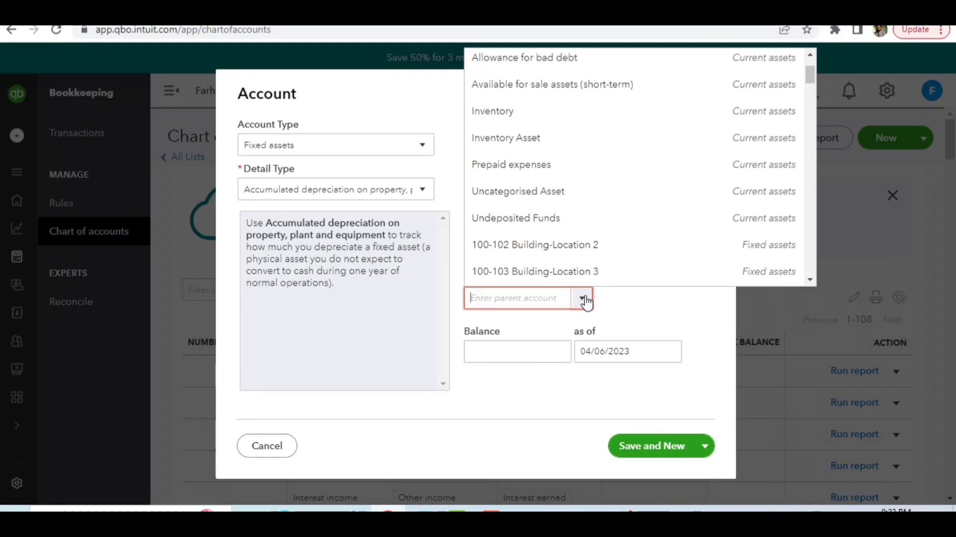
pyautogui.write('ve')
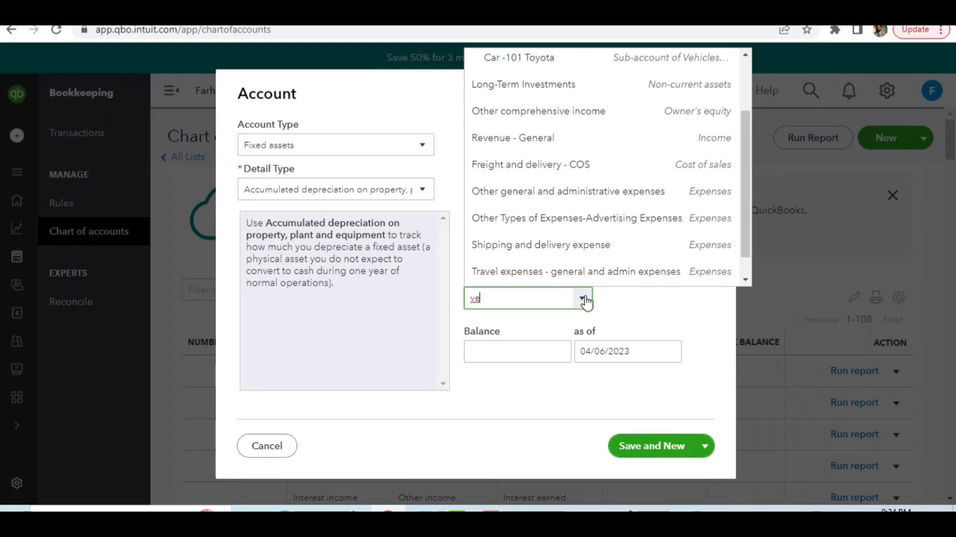
pyautogui.write('hicles-101')
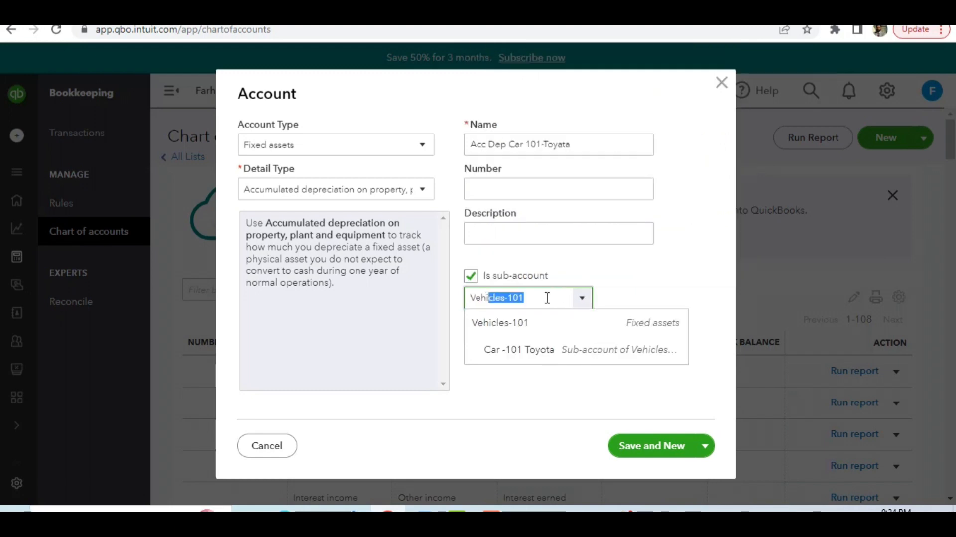
pyautogui.click(547, 297)
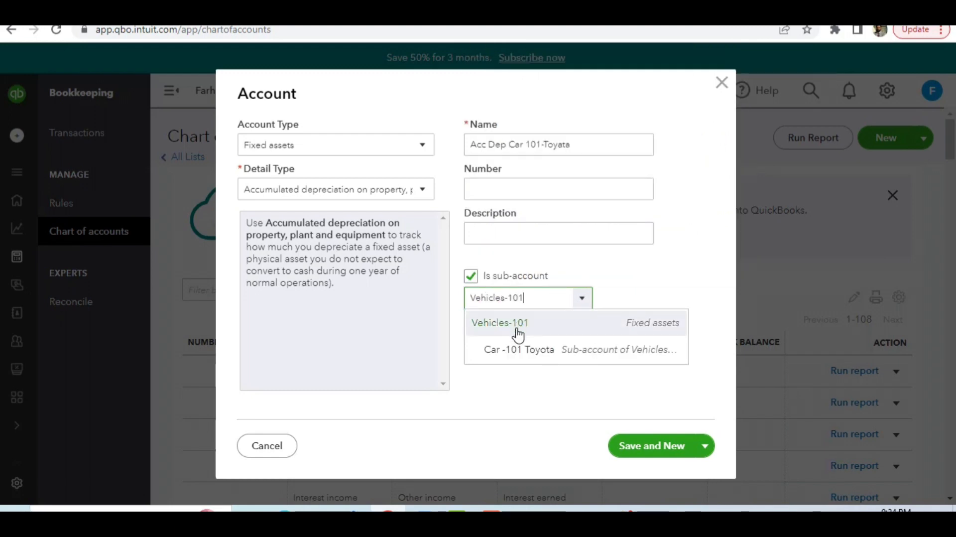
pyautogui.click(540, 352)
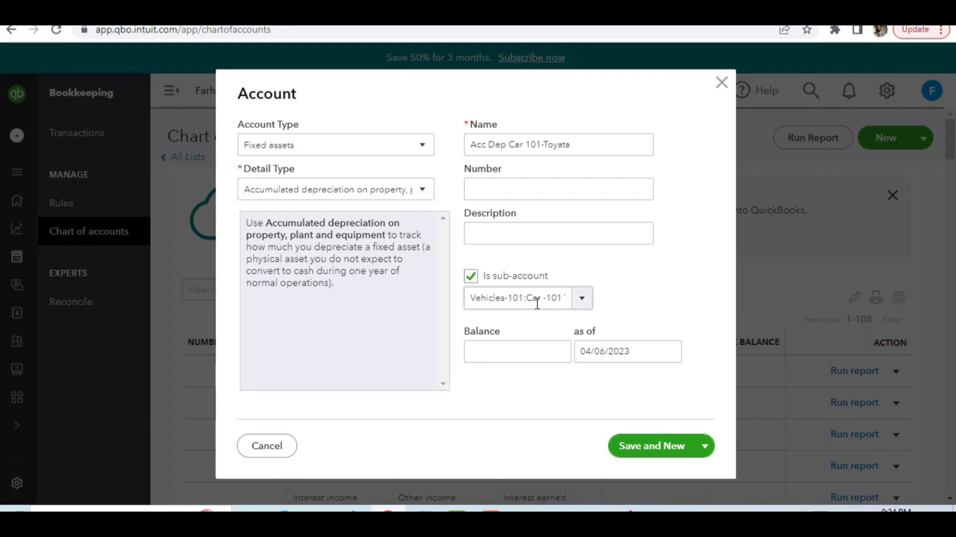
pyautogui.click(705, 447)
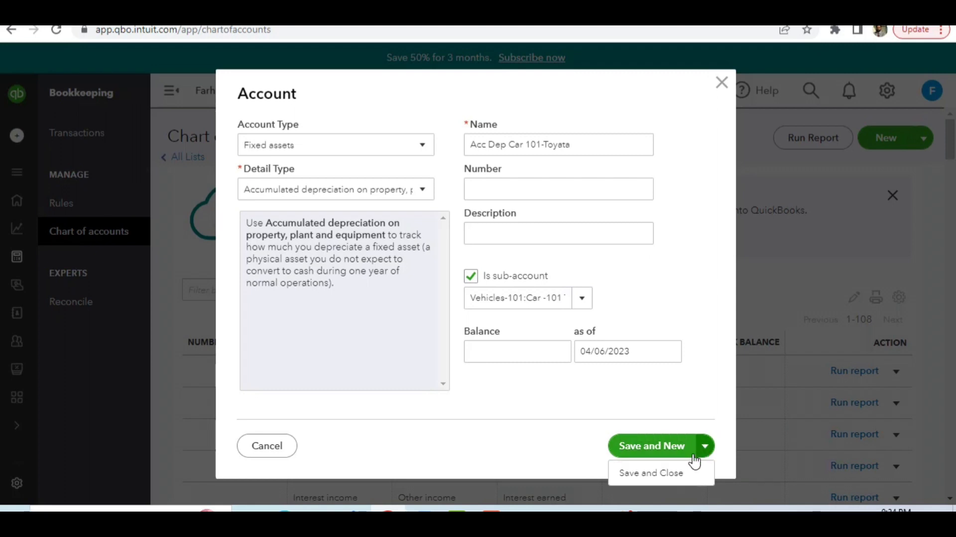
pyautogui.click(645, 475)
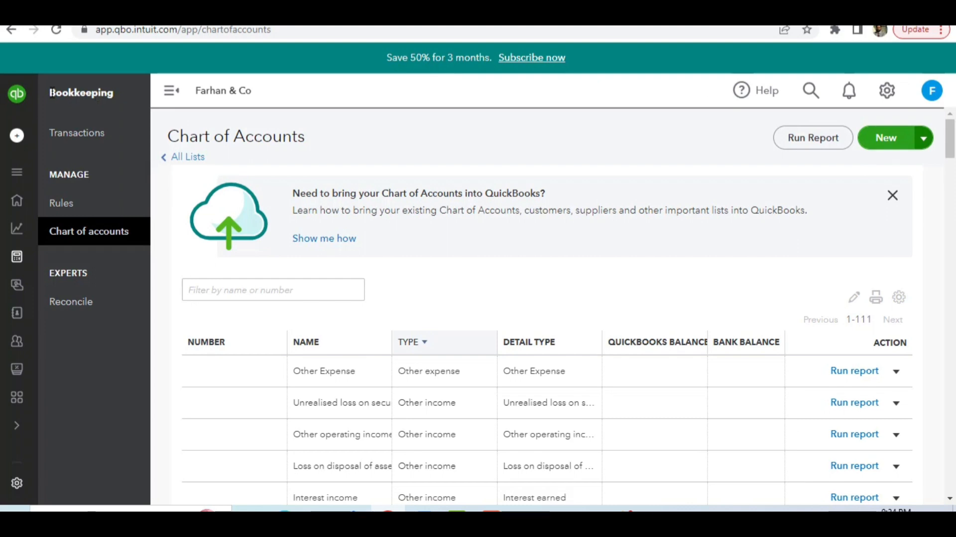
# Create a new journal entry dated 01/01/2021 with journal number 101.
pyautogui.click(55, 94)
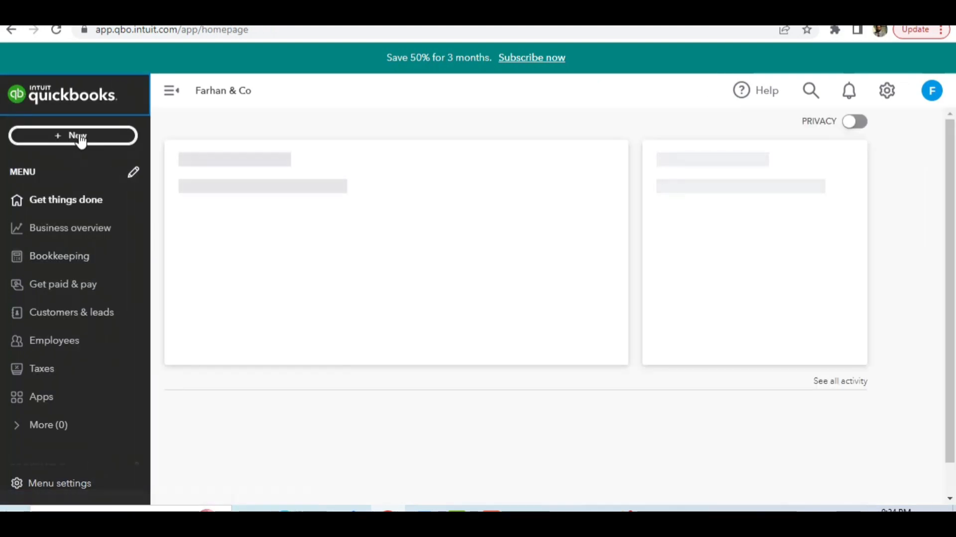
pyautogui.click(80, 139)
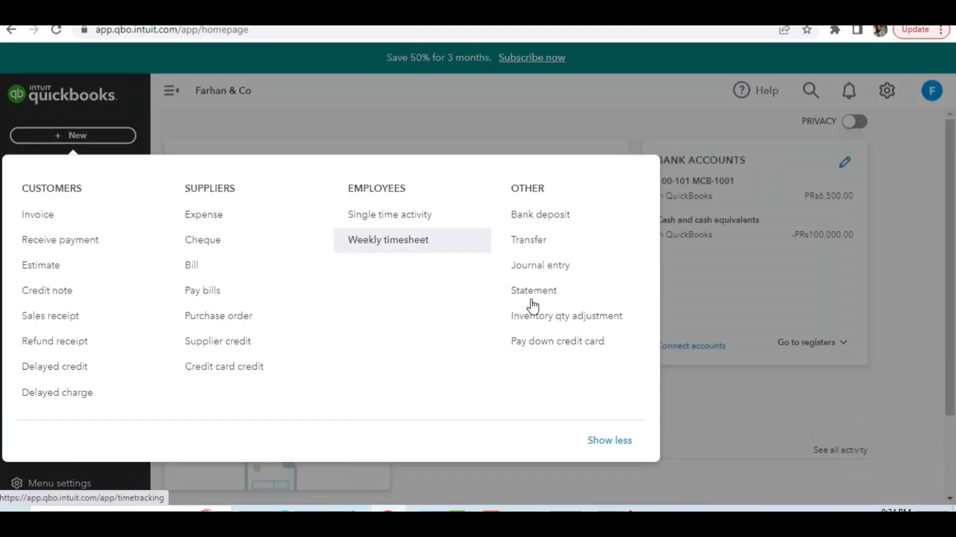
pyautogui.click(527, 267)
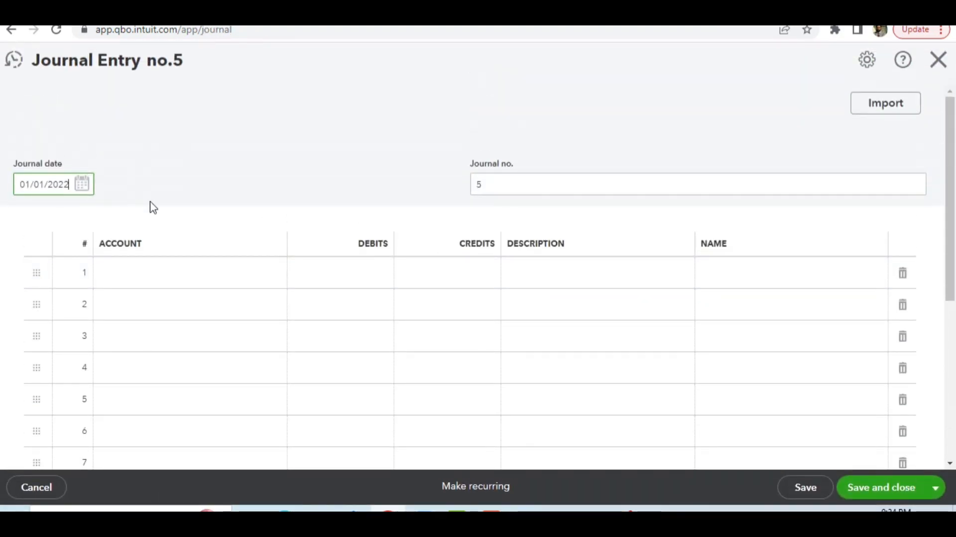
pyautogui.click(83, 191)
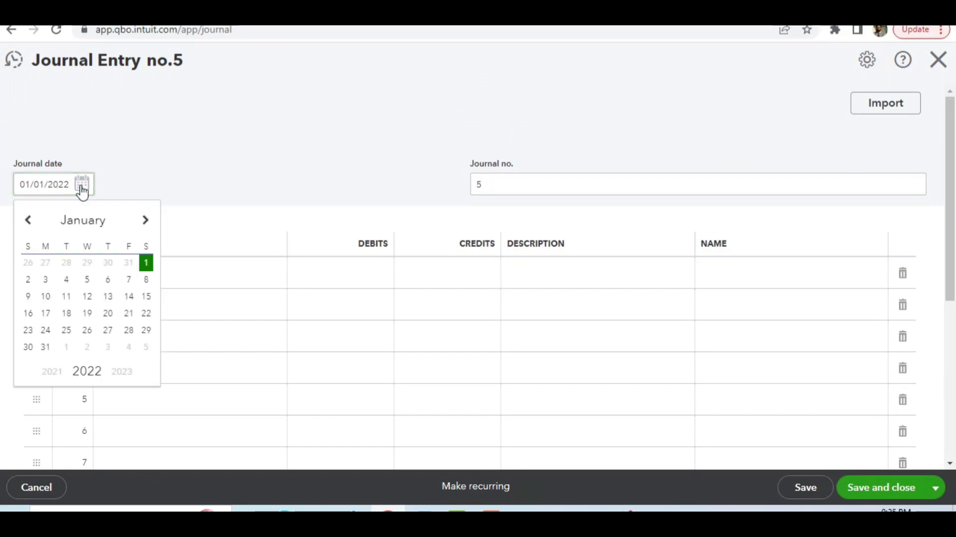
pyautogui.click(56, 373)
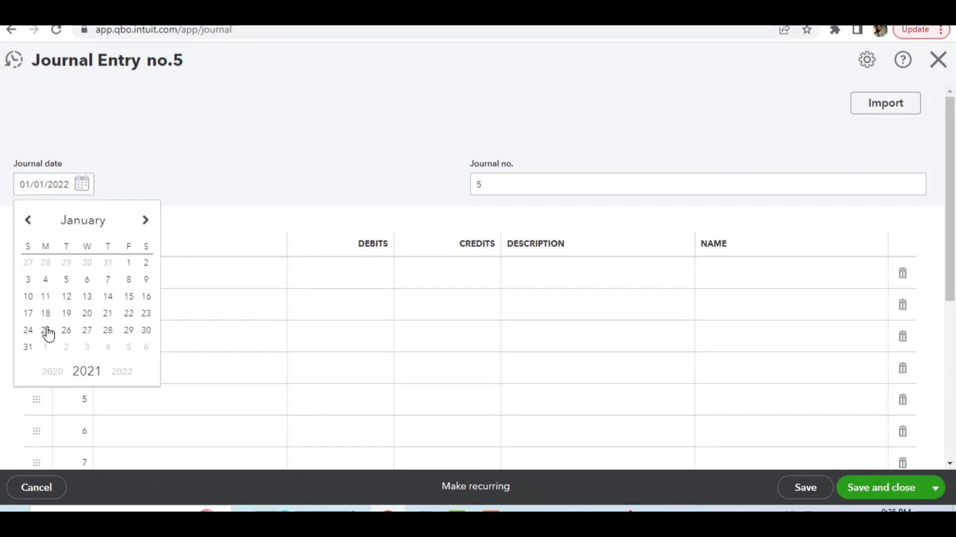
pyautogui.click(128, 263)
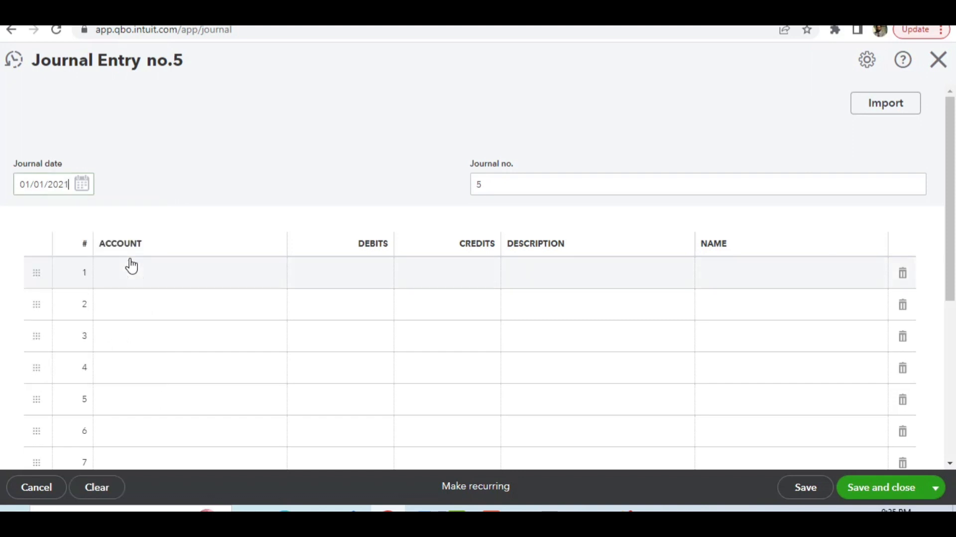
pyautogui.click(492, 192)
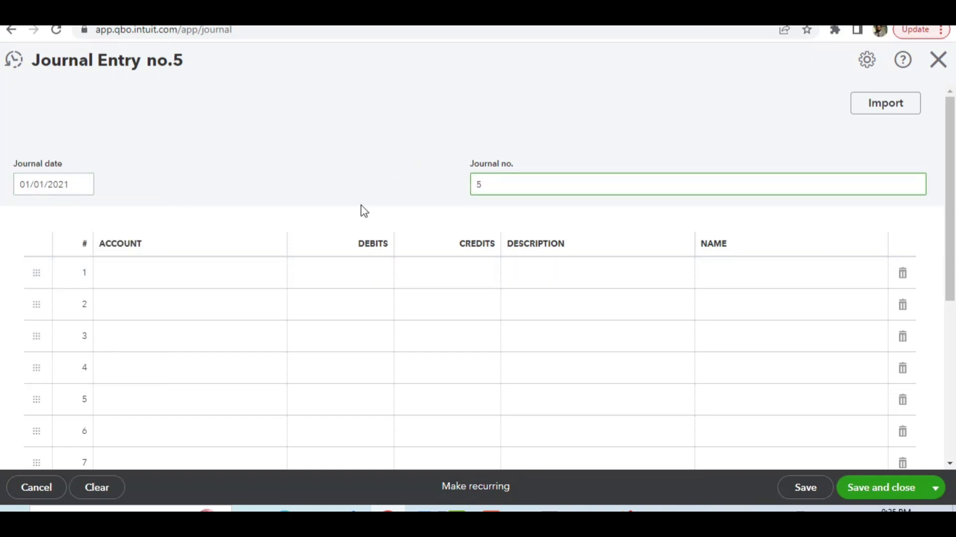
pyautogui.press('BackSpace')
# Enter a 30,000.00 debit to Vehicles-101:Car -101 Toyota on the journal entry's first line.
pyautogui.click(194, 285)
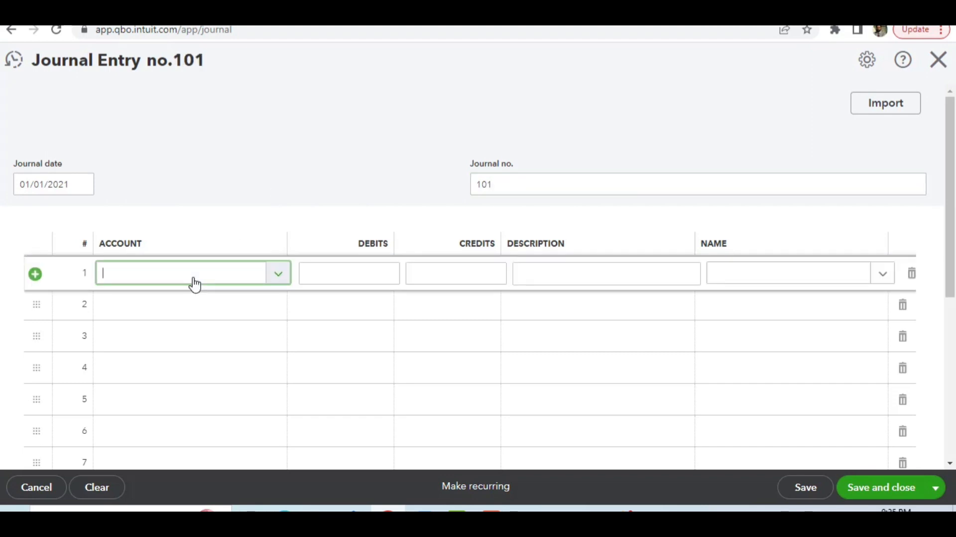
pyautogui.write('ve')
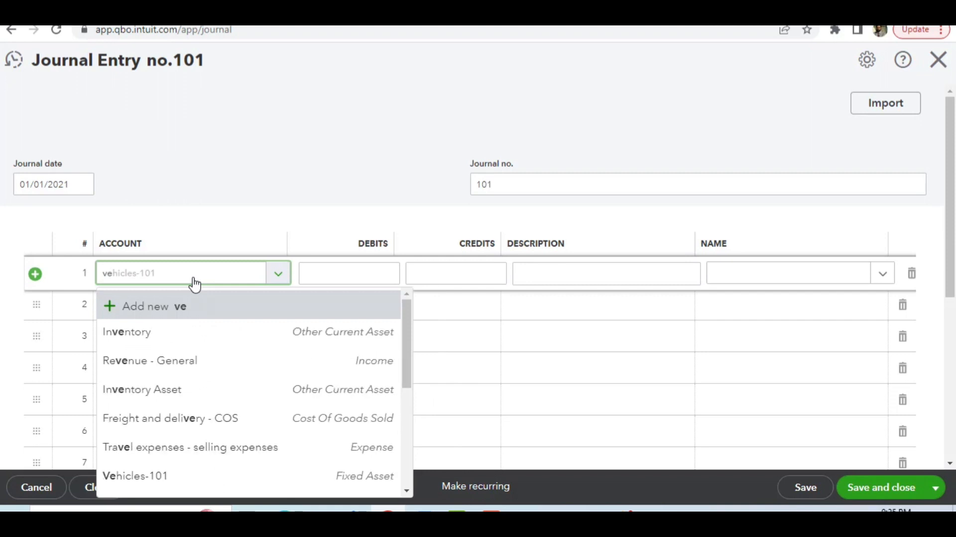
pyautogui.write('h')
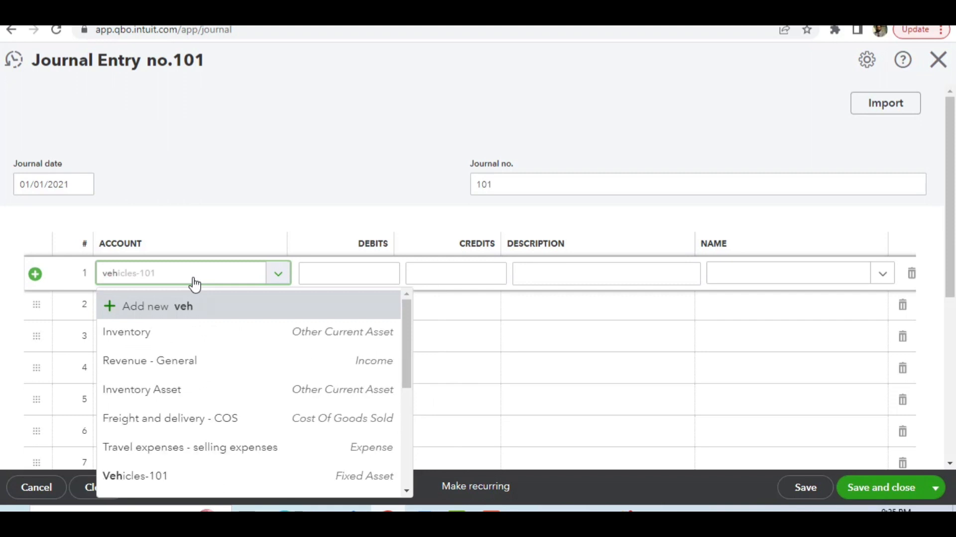
pyautogui.write('i')
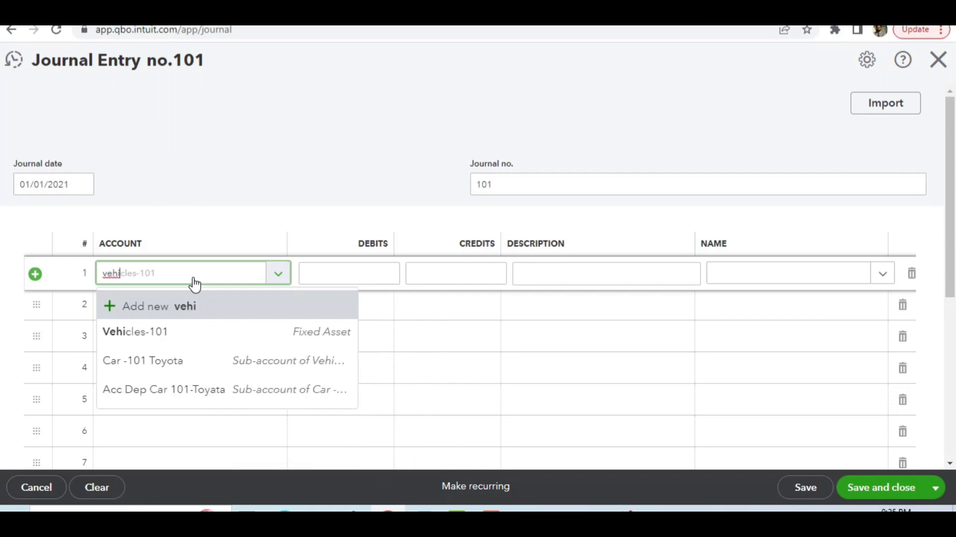
pyautogui.click(179, 369)
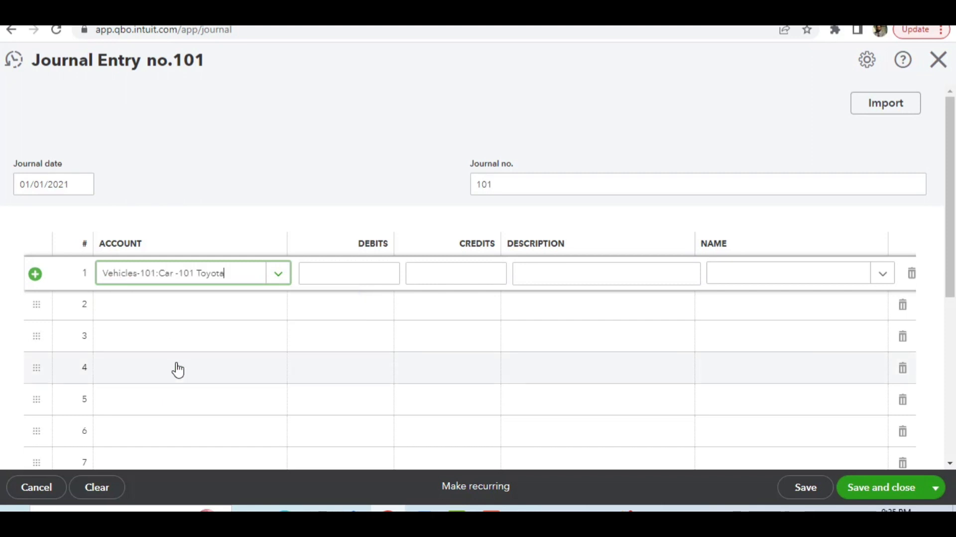
pyautogui.click(336, 269)
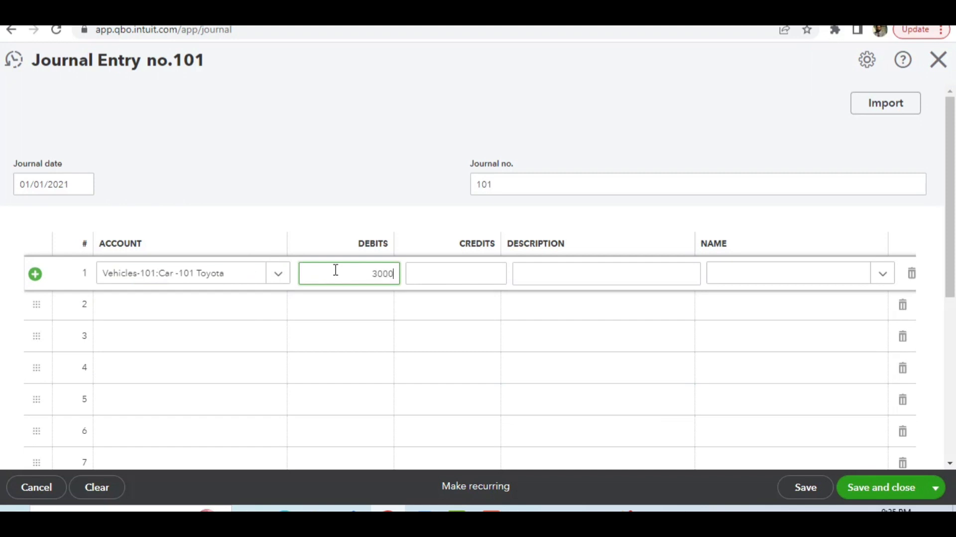
pyautogui.click(471, 268)
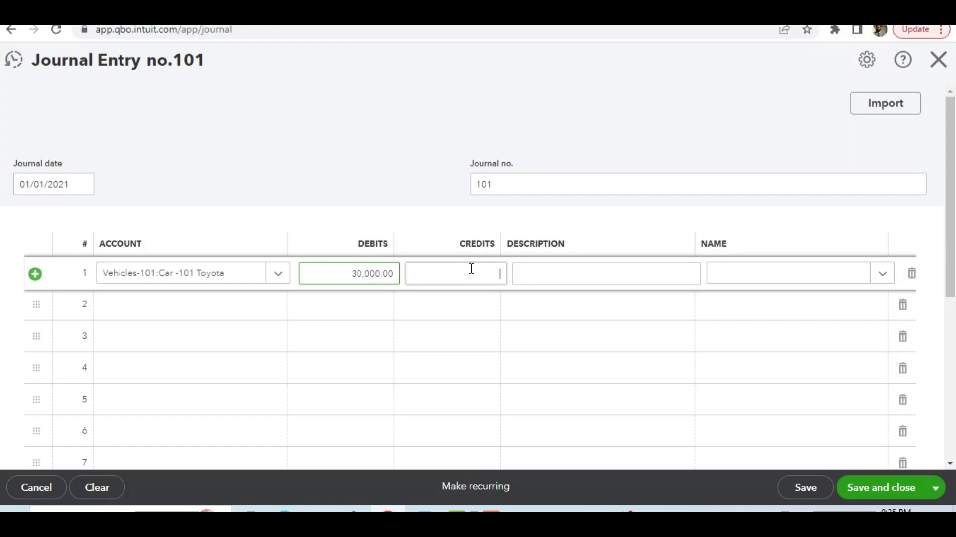
# Credit Cash and cash equivalents with 30,000.00 on the second line, then save and close the journal entry.
pyautogui.click(258, 314)
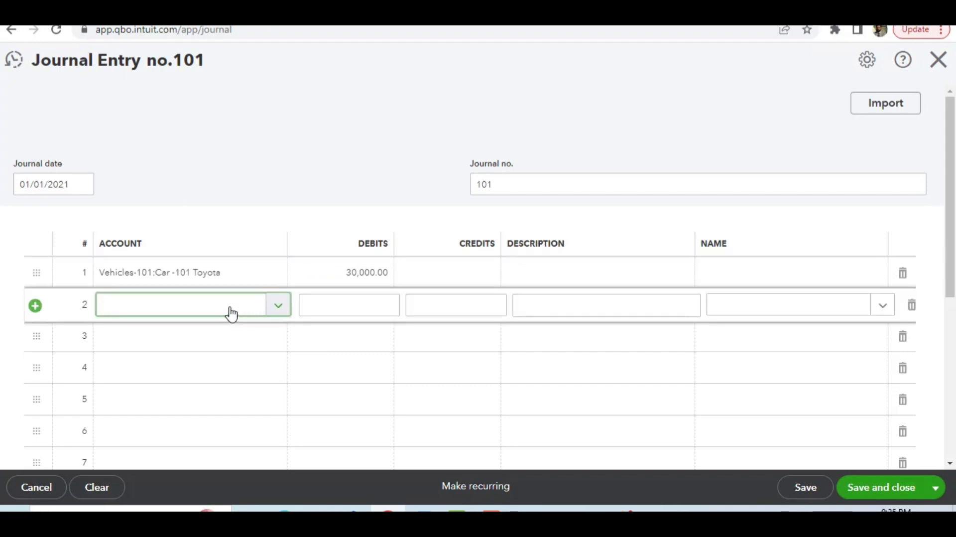
pyautogui.write('ca')
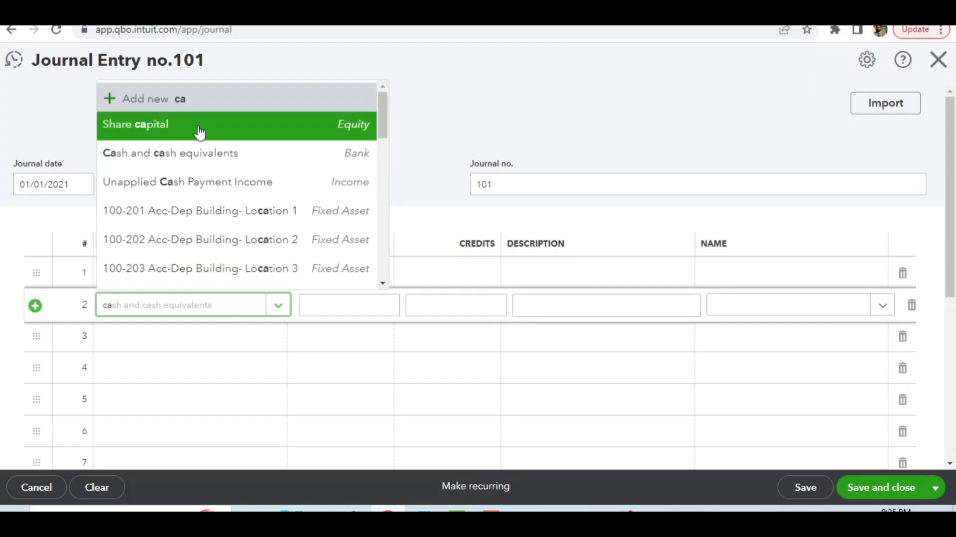
pyautogui.click(199, 154)
pyautogui.click(552, 304)
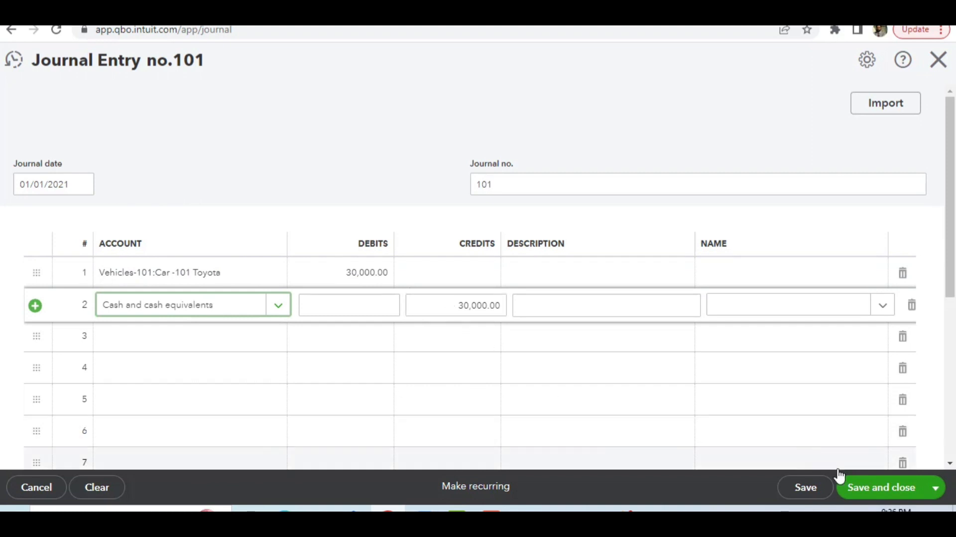
pyautogui.click(883, 488)
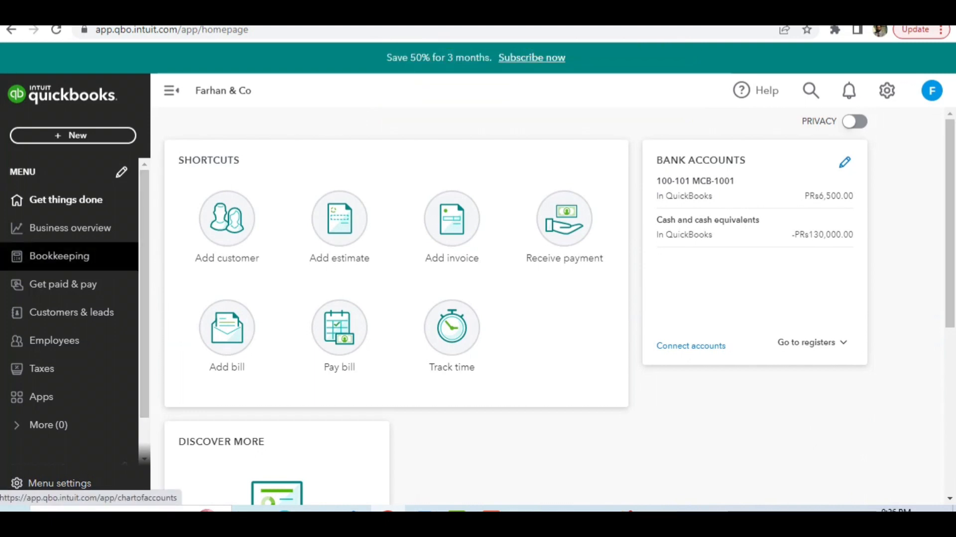
# Open the Balance Sheet report from the favourite standard reports and look over its assets section.
pyautogui.click(88, 233)
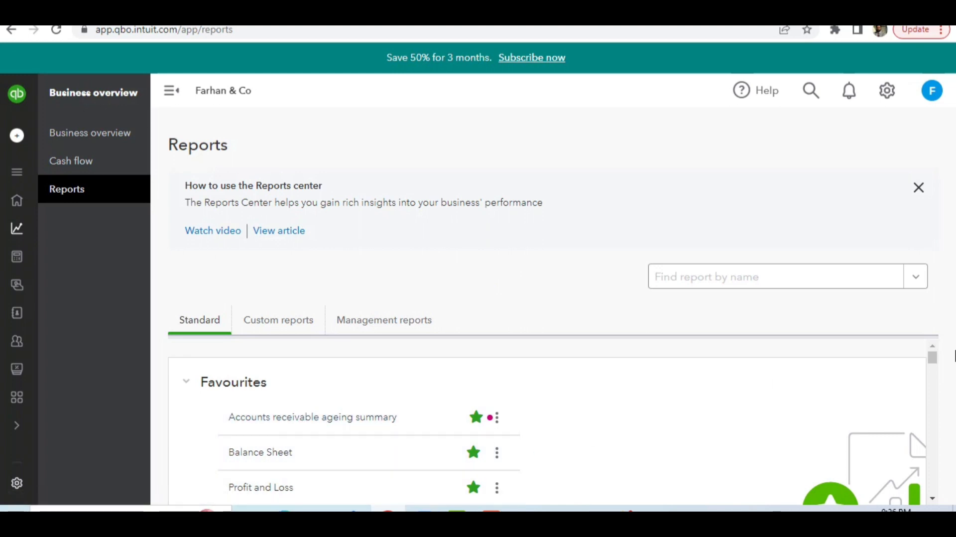
pyautogui.moveTo(932, 362); pyautogui.dragTo(935, 366)
pyautogui.scroll(2, 933, 363)
pyautogui.scroll(-1, 932, 358)
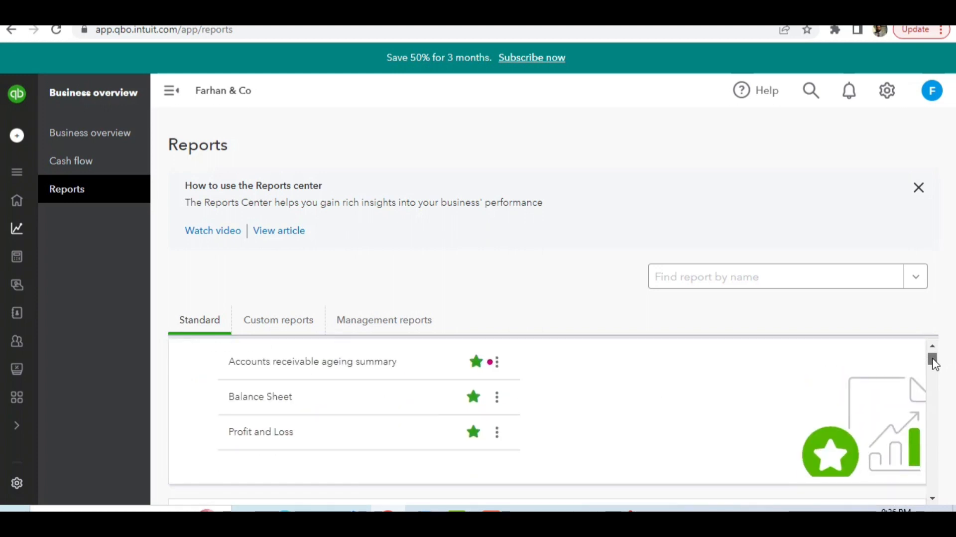
pyautogui.click(277, 396)
pyautogui.scroll(-5, 268, 400)
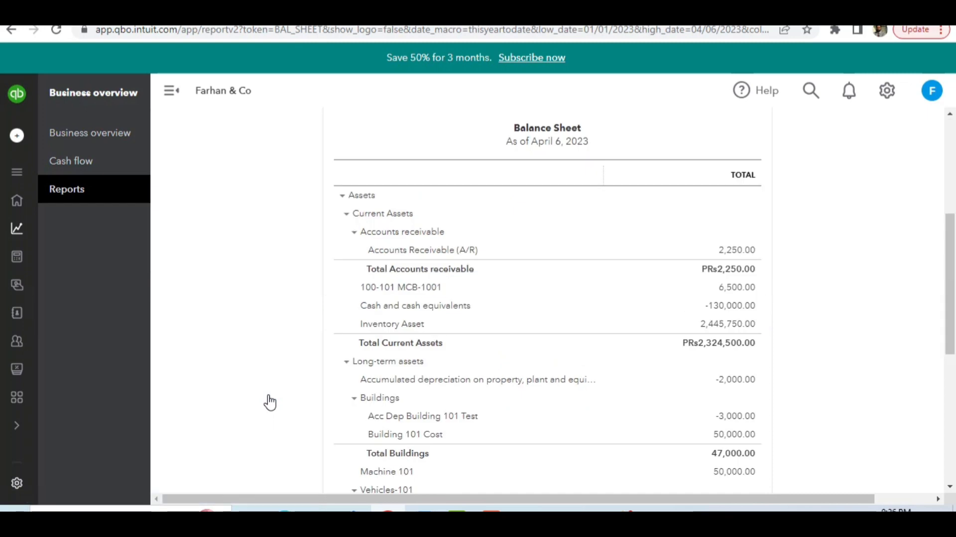
pyautogui.scroll(5, 243, 266)
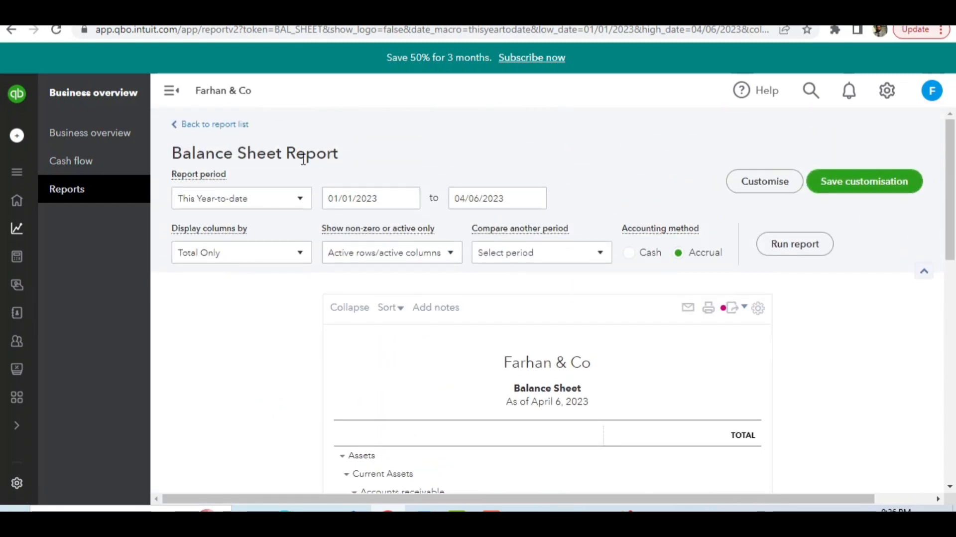
# Switch the Balance Sheet's report period to Custom and set its start date to 01/01/2021.
pyautogui.click(300, 202)
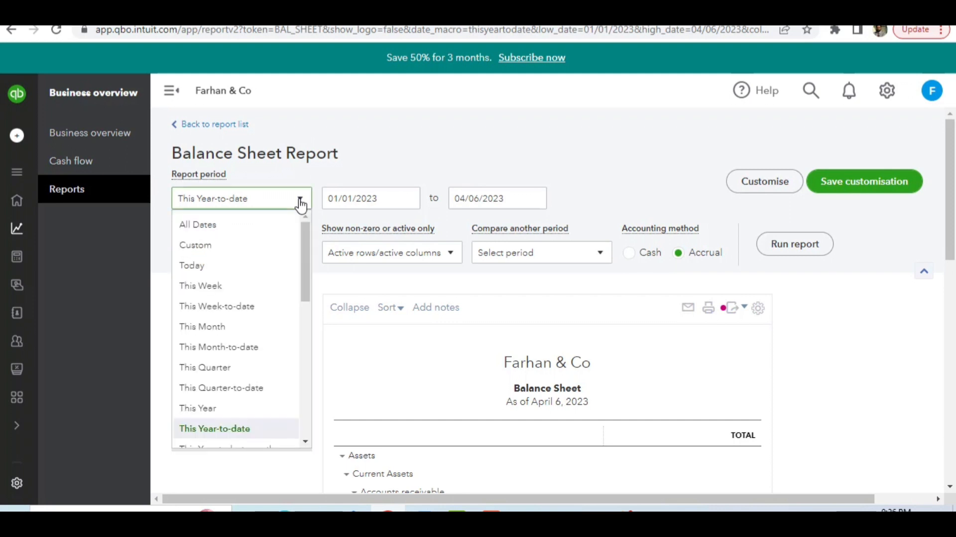
pyautogui.click(229, 248)
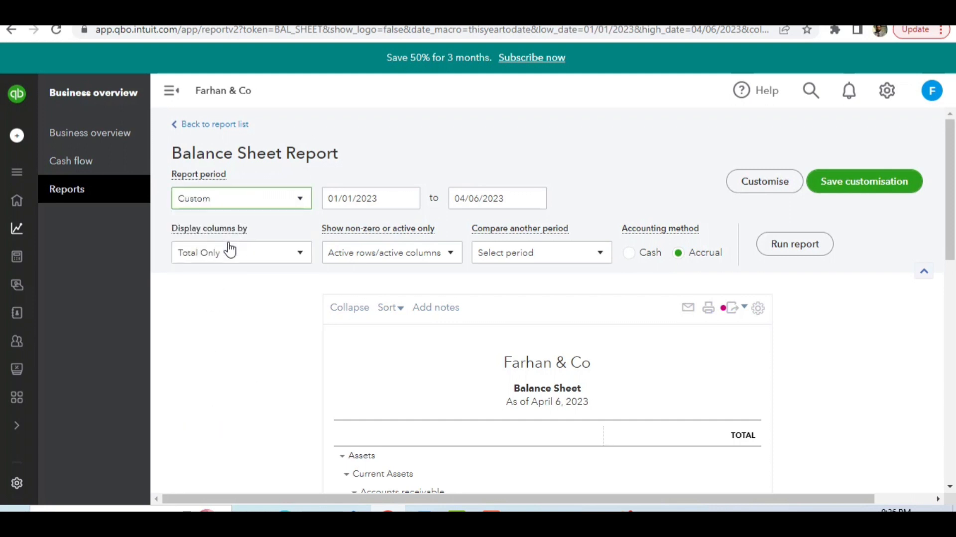
pyautogui.click(389, 194)
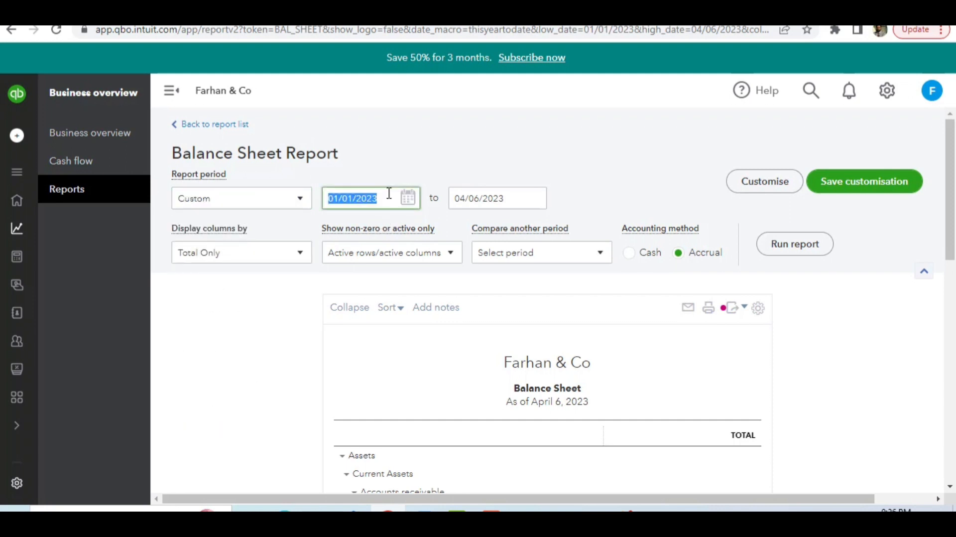
pyautogui.click(389, 193)
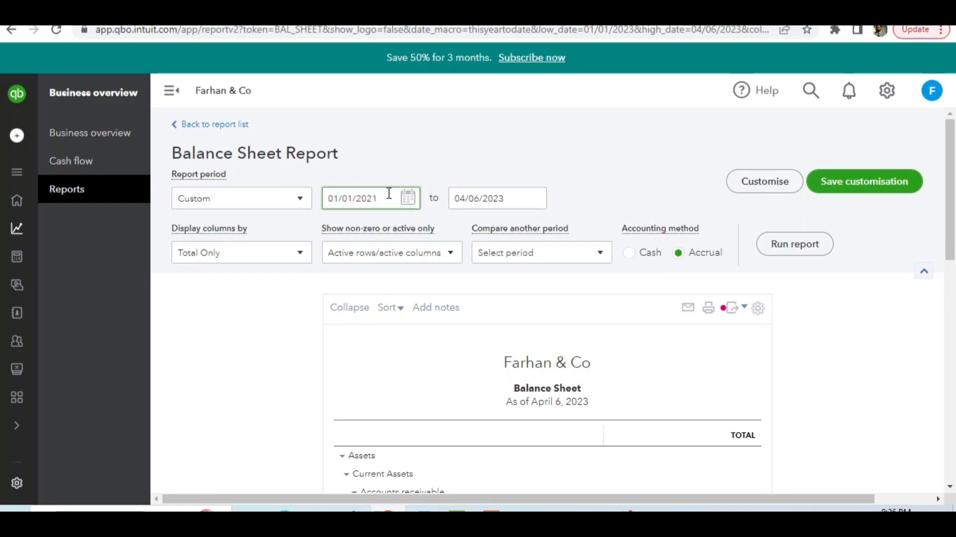
# Set the Balance Sheet's end date to 12/31/2021, run the report and look over the assets and equity sections.
pyautogui.click(513, 197)
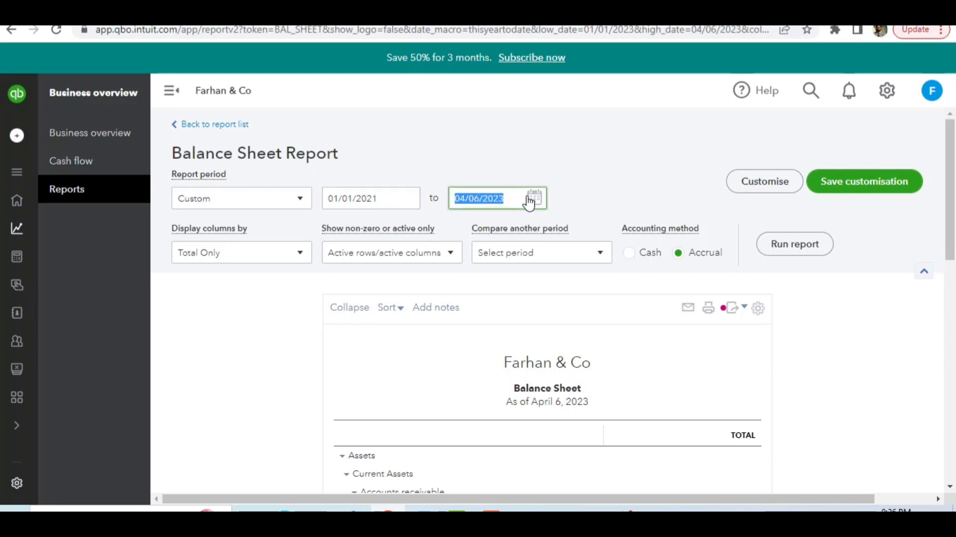
pyautogui.click(532, 198)
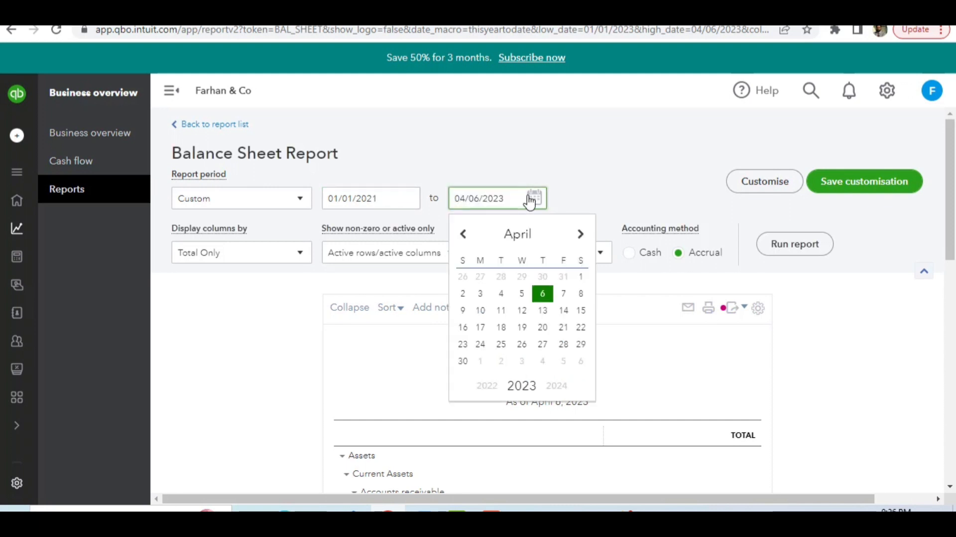
pyautogui.click(482, 384)
pyautogui.click(483, 384)
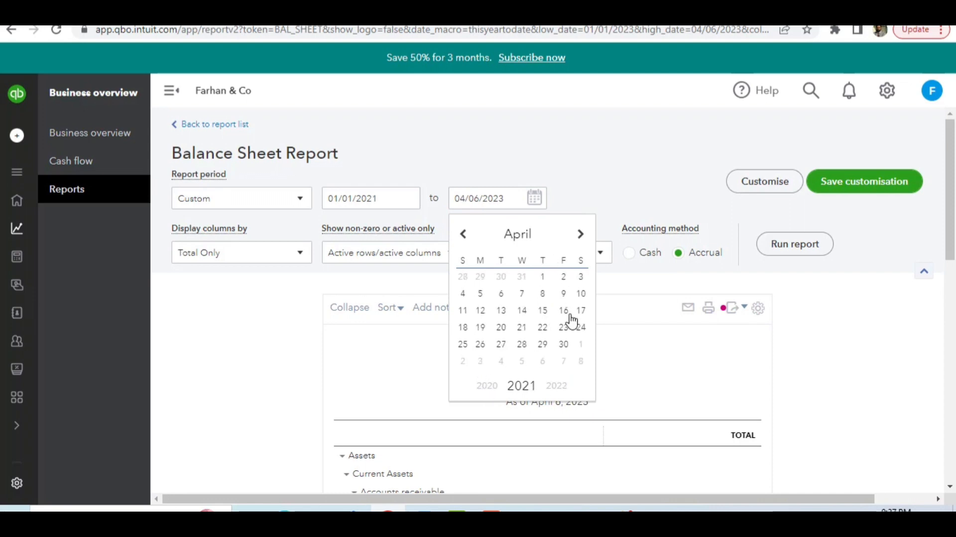
pyautogui.doubleClick(580, 235)
pyautogui.tripleClick(580, 236)
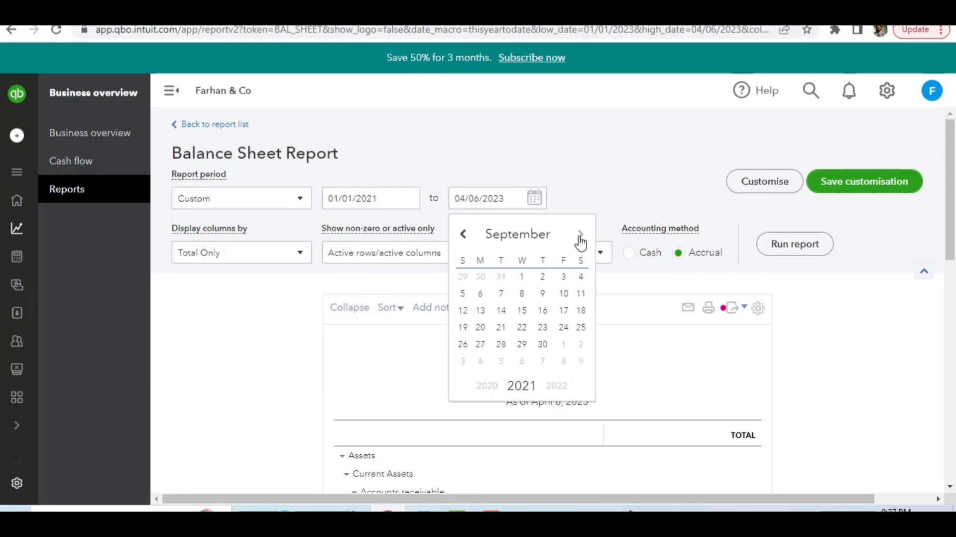
pyautogui.doubleClick(580, 236)
pyautogui.click(580, 235)
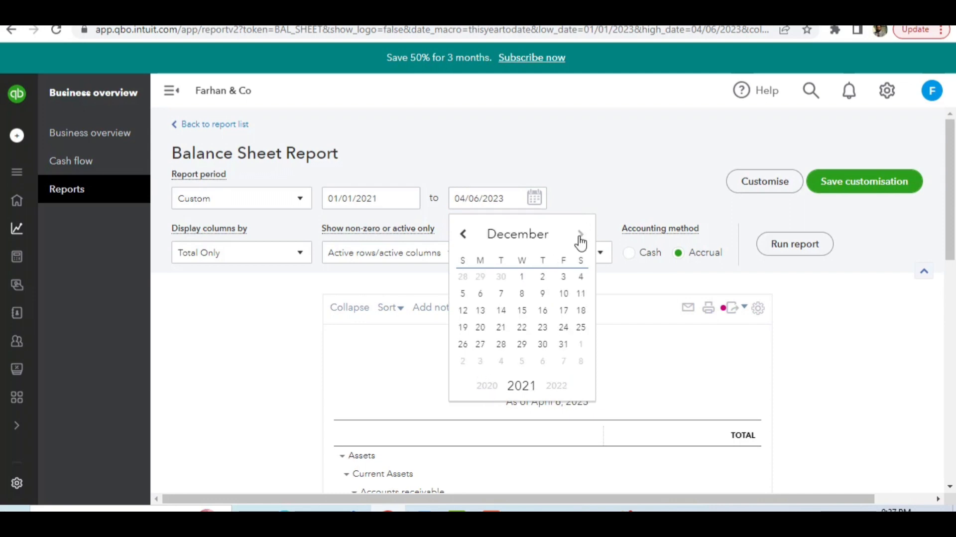
pyautogui.click(562, 344)
pyautogui.click(415, 289)
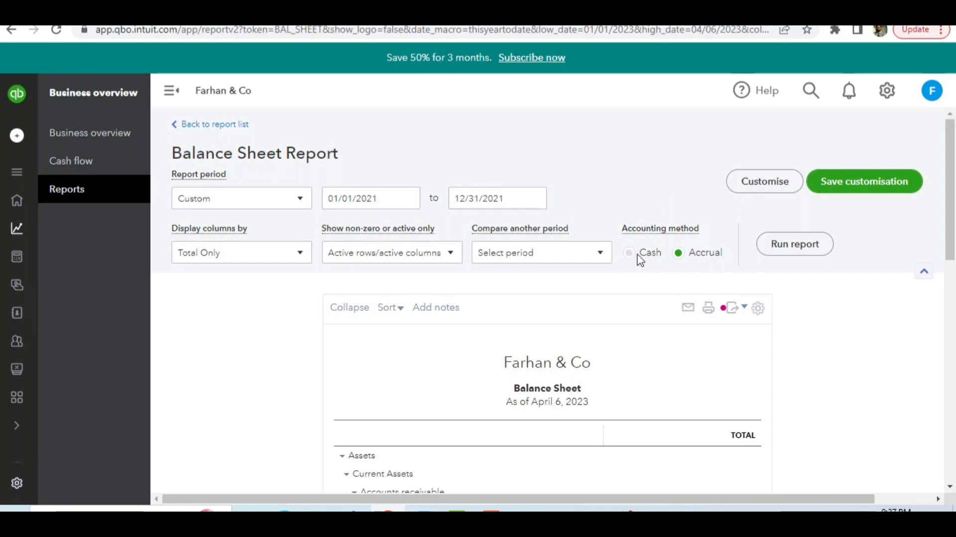
pyautogui.click(782, 247)
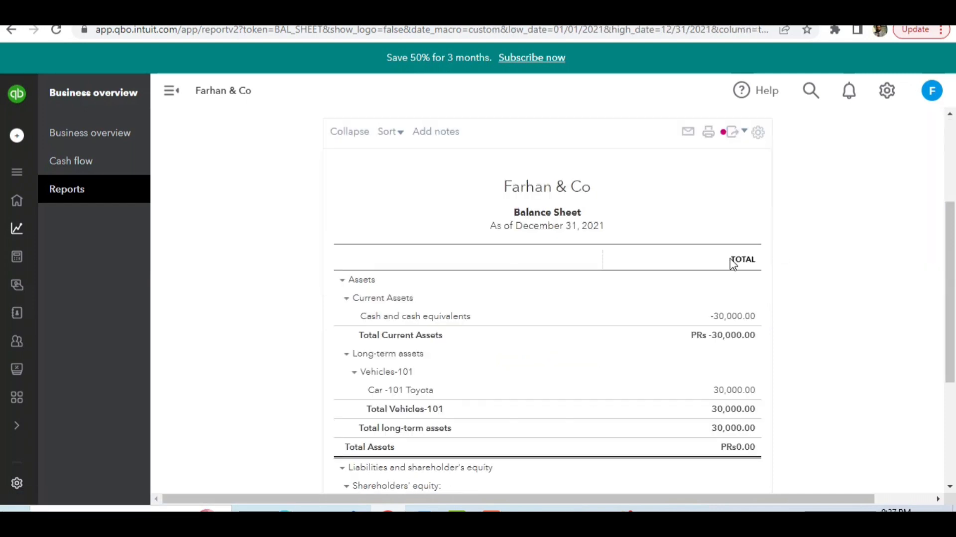
pyautogui.scroll(-1, 731, 264)
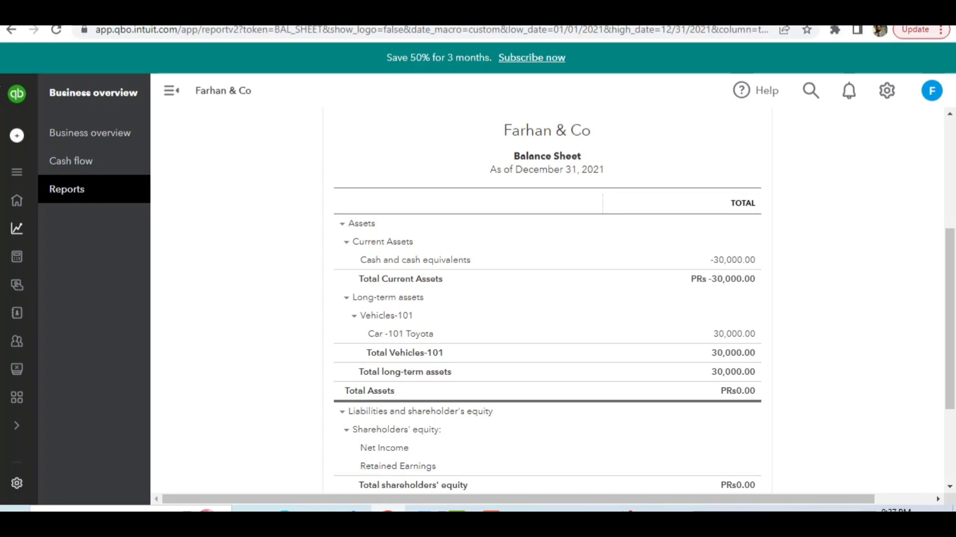
# Create a new journal entry dated 12/31/2021 with journal number 101-1.
pyautogui.moveTo(14, 97)
pyautogui.click(61, 100)
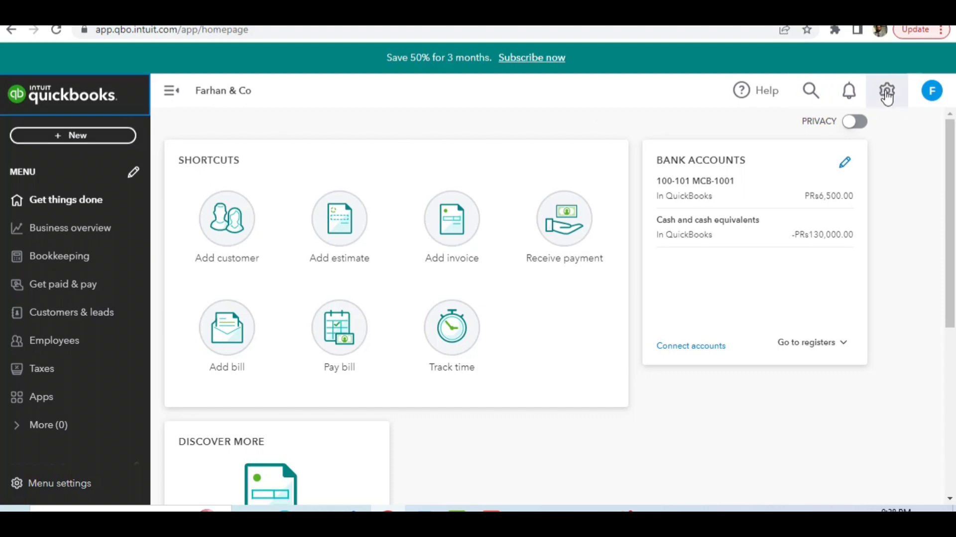
pyautogui.click(60, 135)
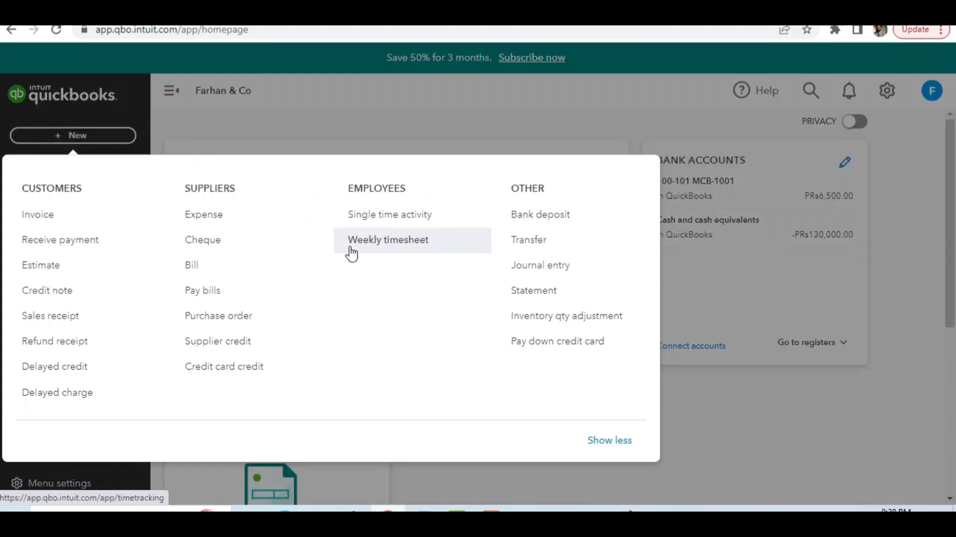
pyautogui.click(546, 278)
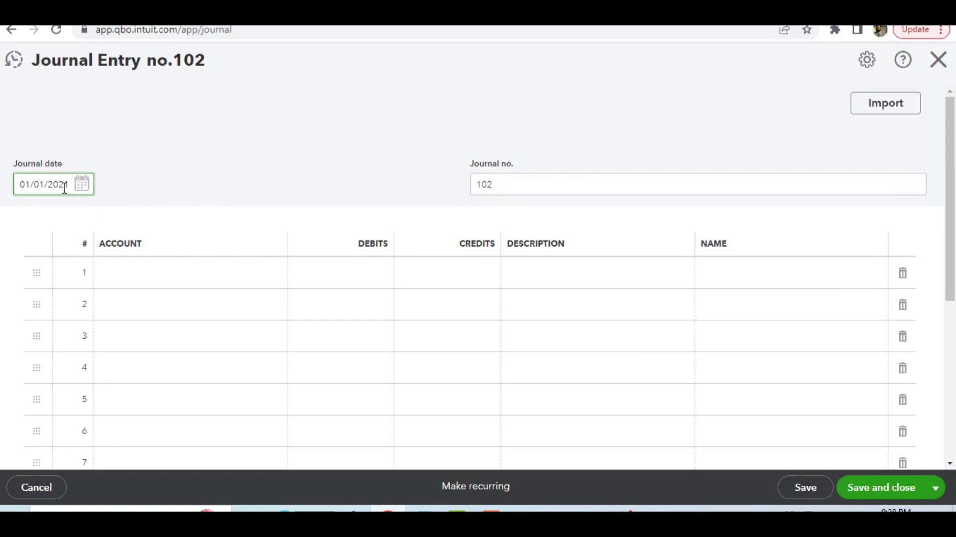
pyautogui.click(82, 185)
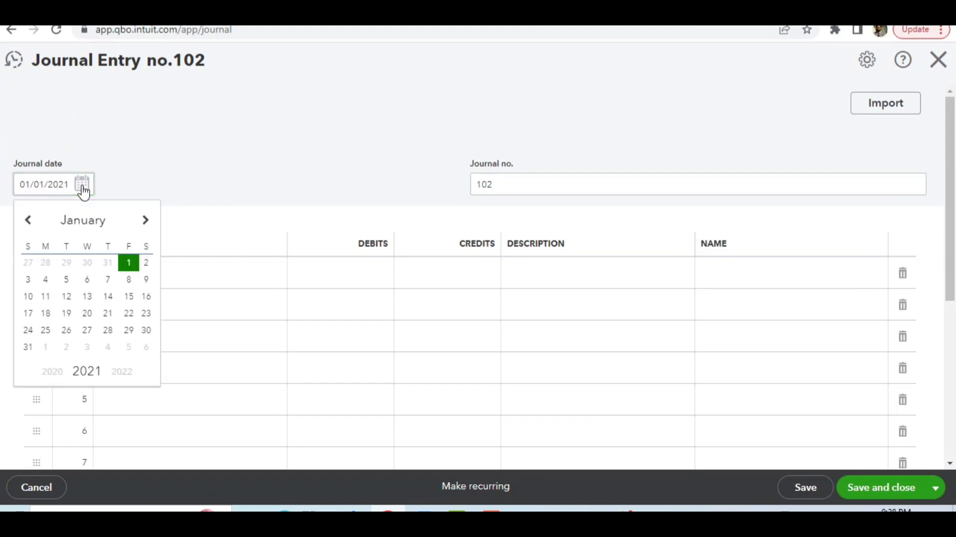
pyautogui.click(145, 220)
pyautogui.click(146, 221)
pyautogui.click(146, 220)
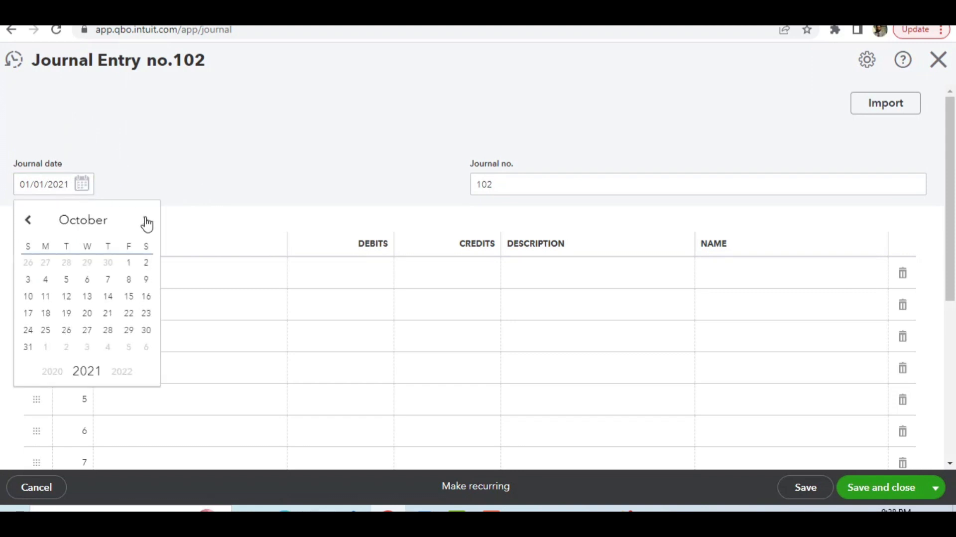
pyautogui.click(147, 221)
pyautogui.click(145, 221)
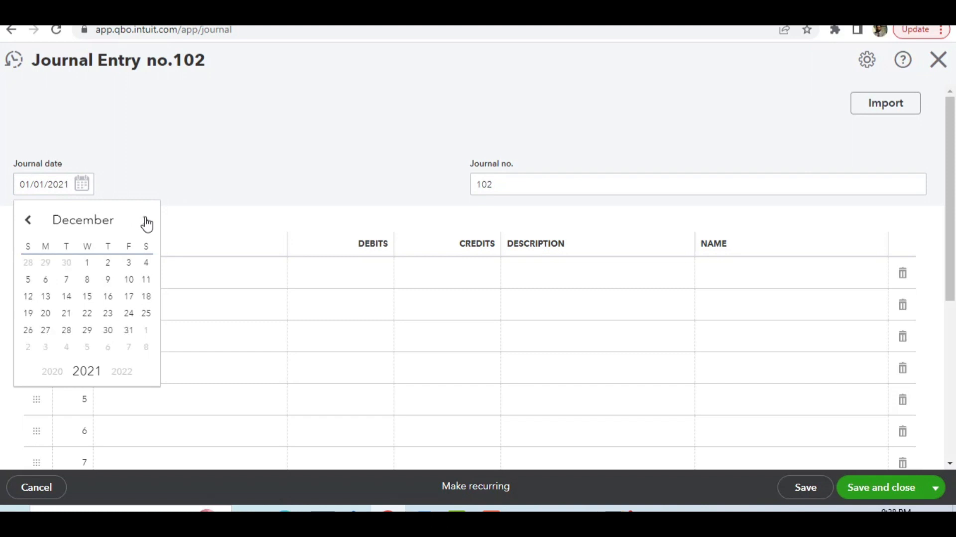
pyautogui.click(129, 330)
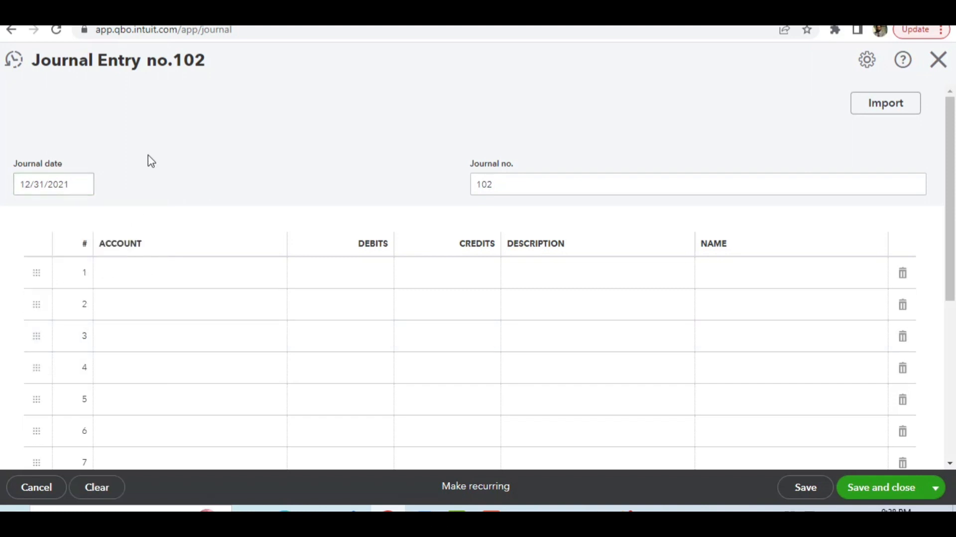
pyautogui.click(509, 185)
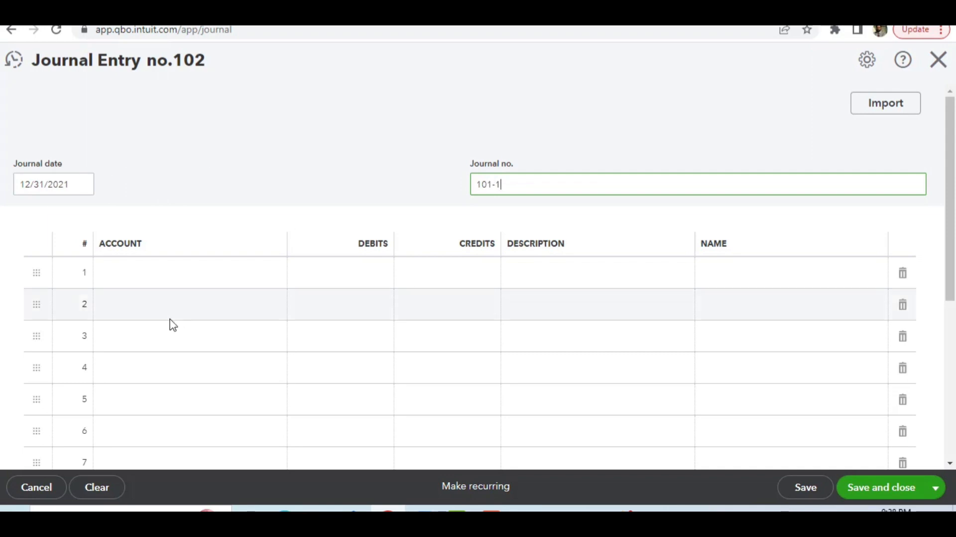
# Add a new account from the journal entry's first line, with account type Expenses and detail type Office/General Administrative Expenses.
pyautogui.click(160, 289)
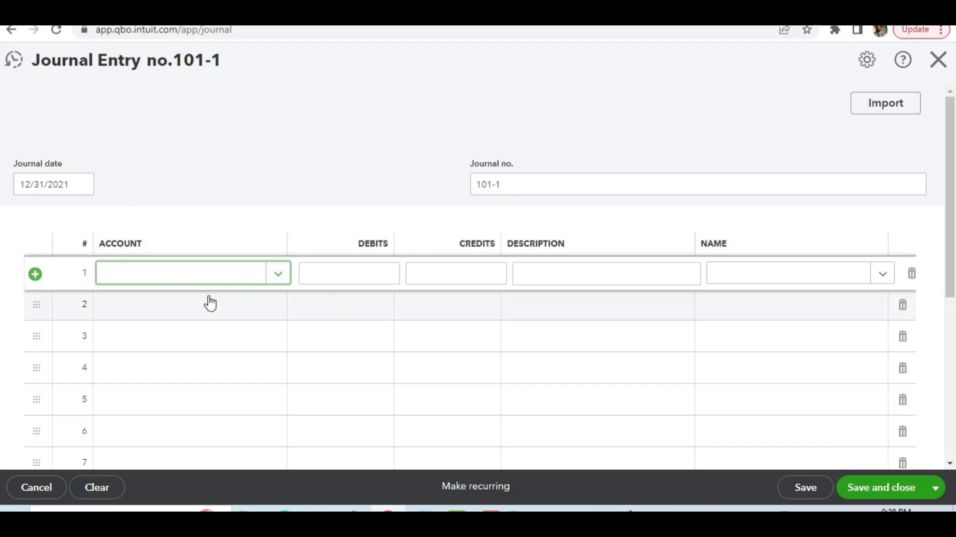
pyautogui.click(194, 278)
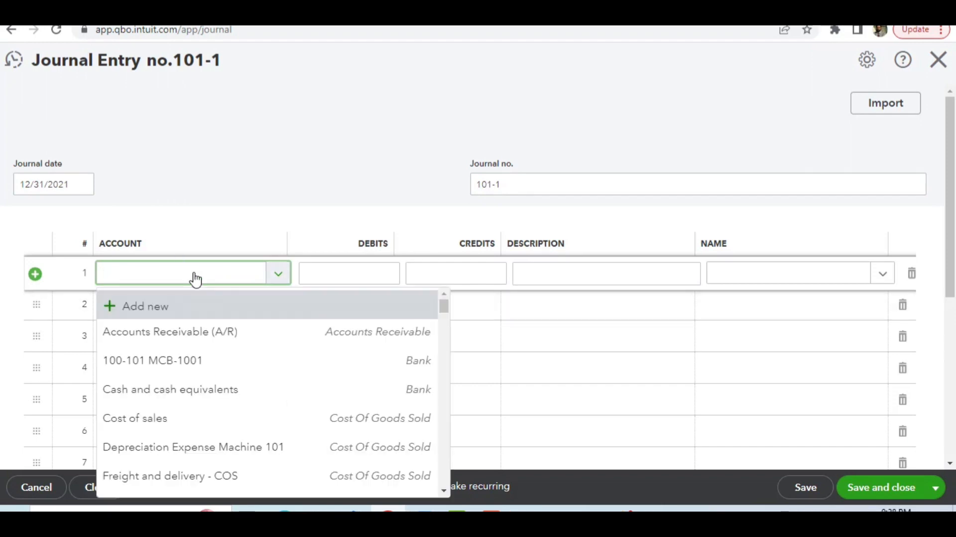
pyautogui.write('dep')
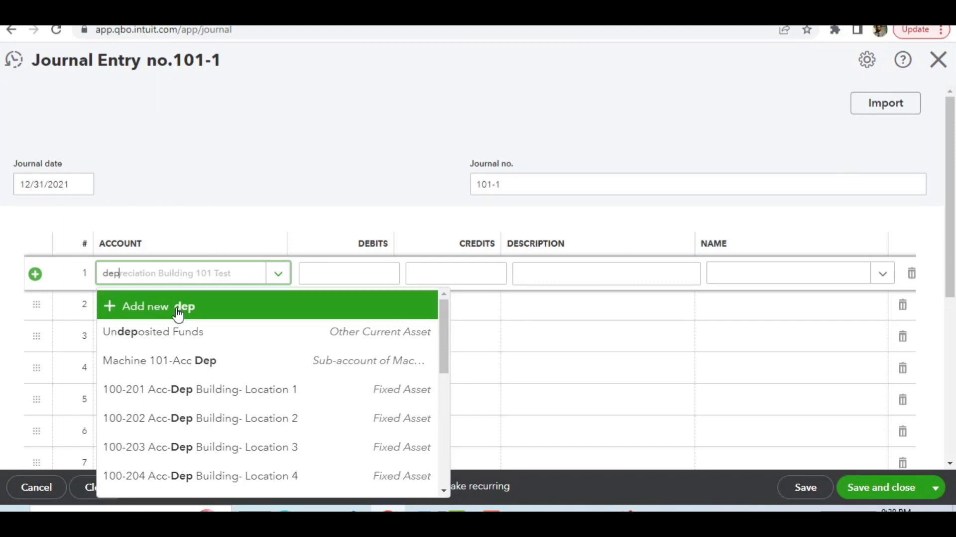
pyautogui.click(143, 312)
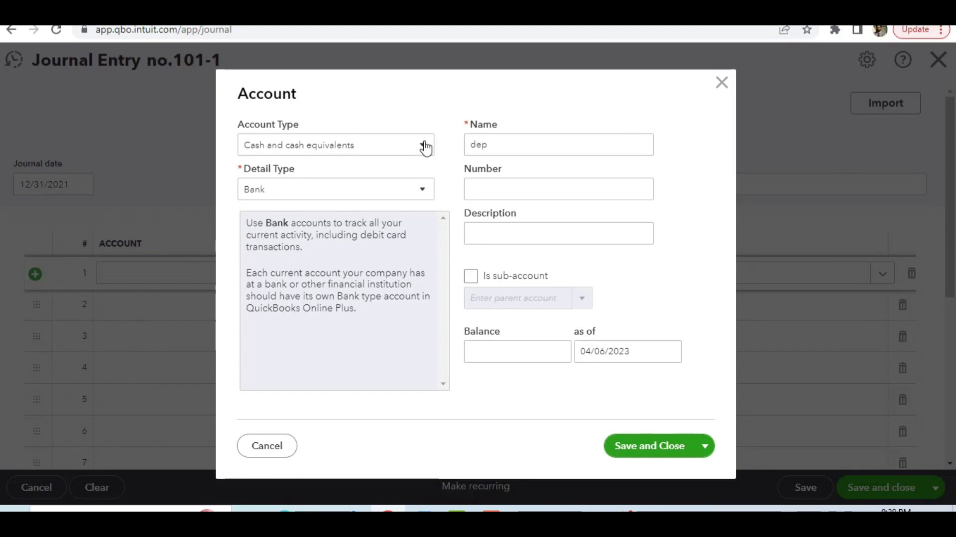
pyautogui.click(424, 145)
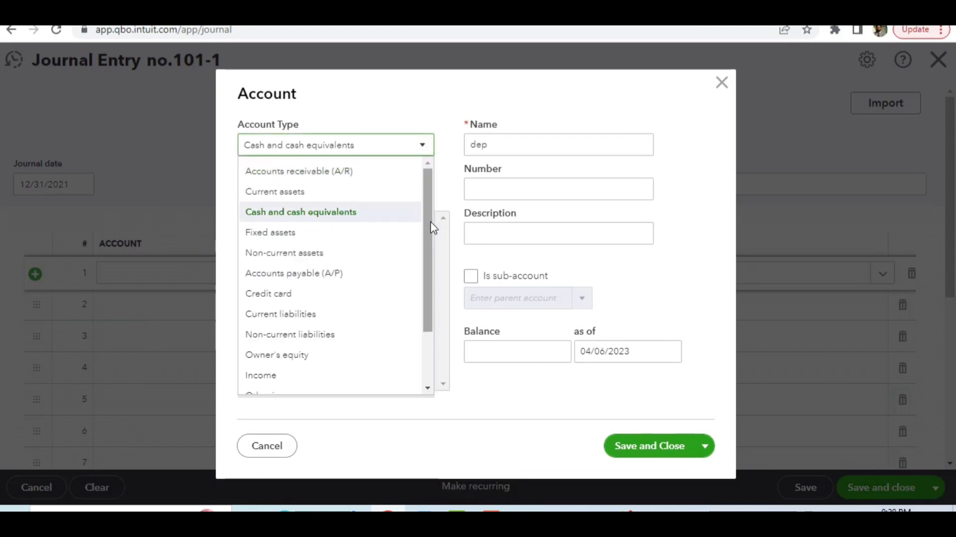
pyautogui.moveTo(432, 227); pyautogui.dragTo(428, 330)
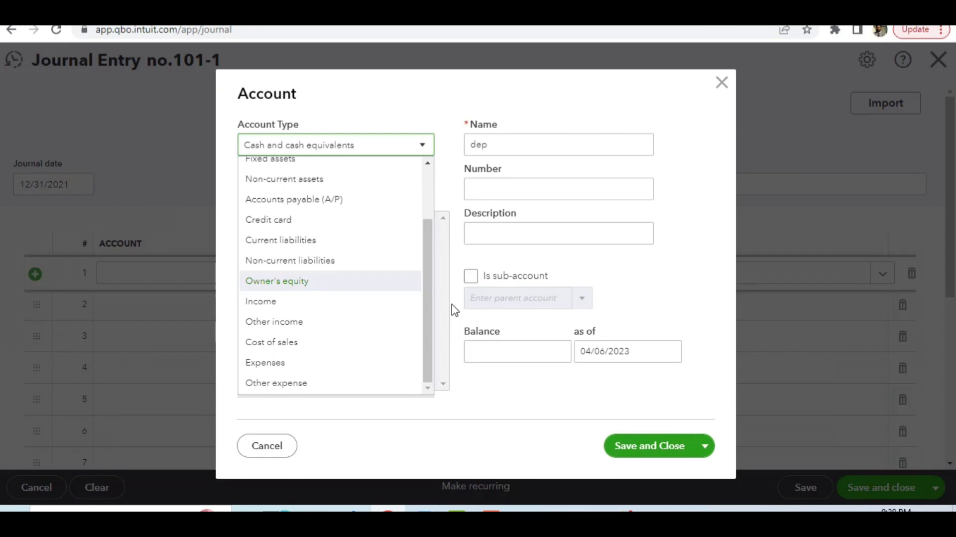
pyautogui.click(267, 362)
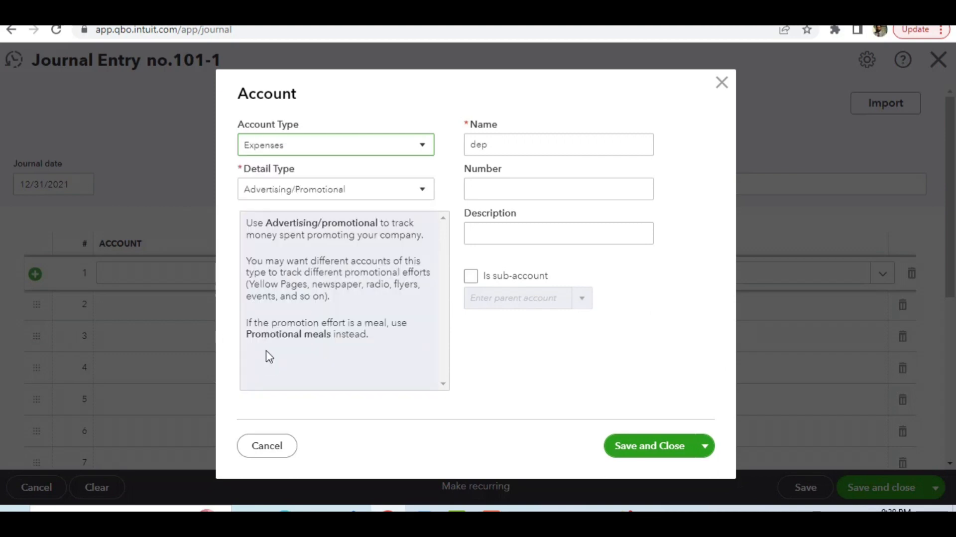
pyautogui.click(423, 193)
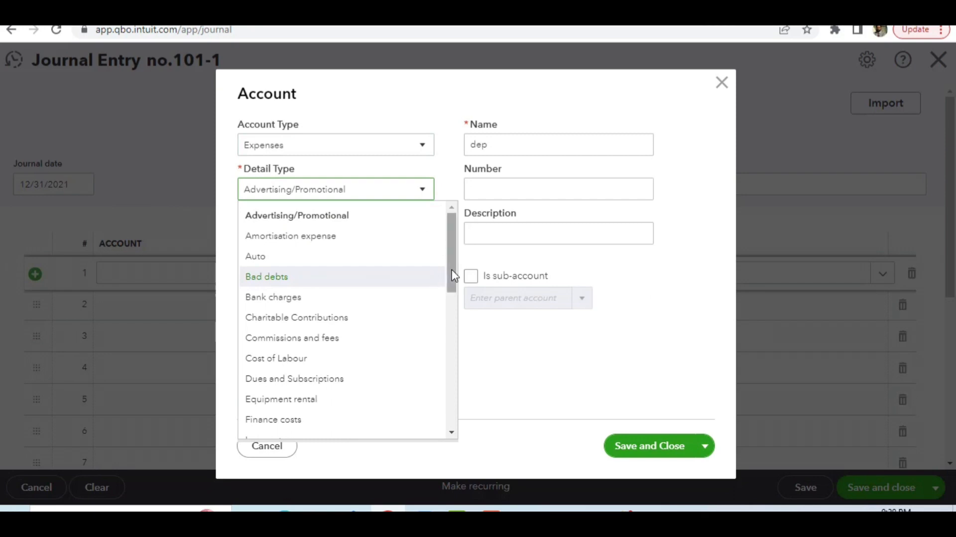
pyautogui.moveTo(454, 275)
pyautogui.mouseDown()
pyautogui.moveTo(450, 317)
pyautogui.moveTo(451, 264)
pyautogui.mouseUp()
pyautogui.moveTo(452, 271); pyautogui.dragTo(448, 359)
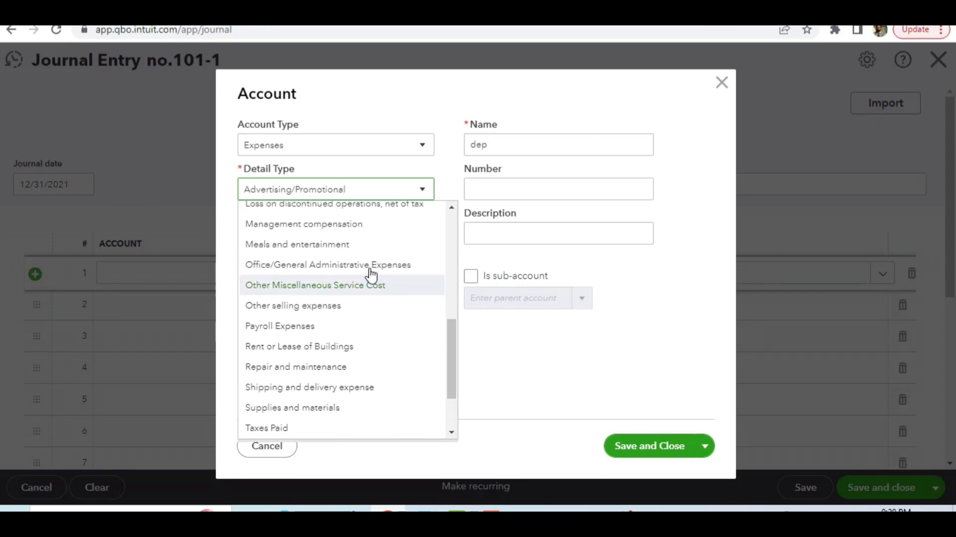
pyautogui.click(371, 271)
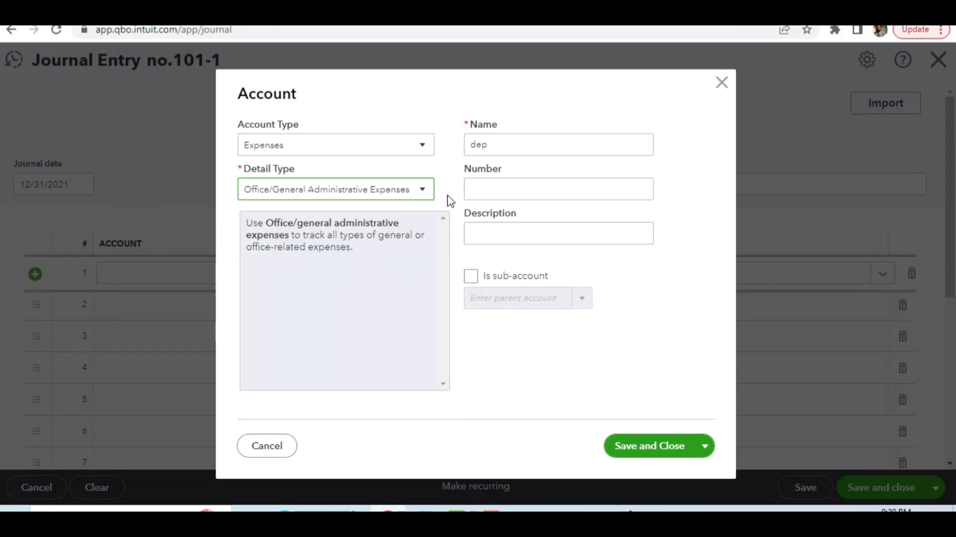
# Name the new expense account "Deprecation Exp- Car 101 Toyota" and save it to the journal entry's first line.
pyautogui.doubleClick(512, 143)
pyautogui.write('D')
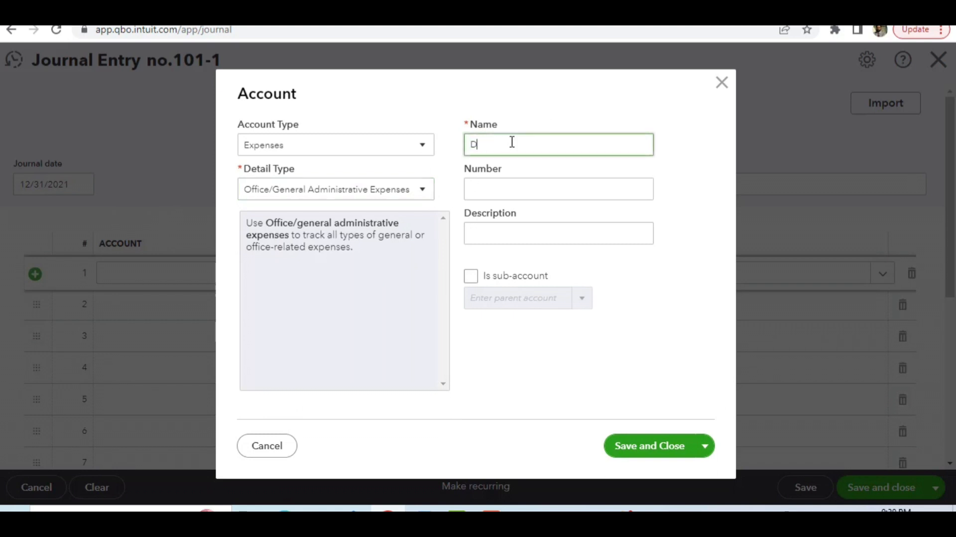
pyautogui.write('eprecition Ecp')
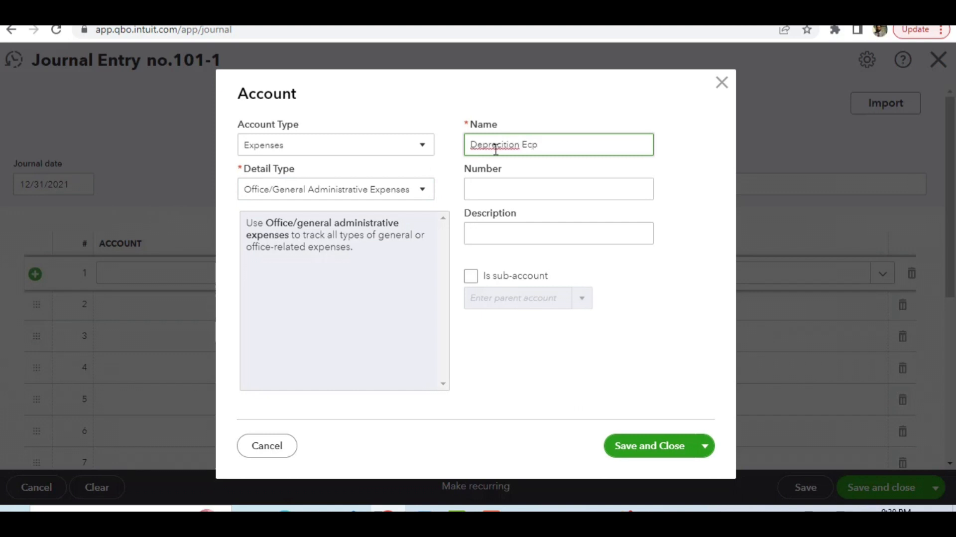
pyautogui.rightClick(493, 150)
pyautogui.click(513, 161)
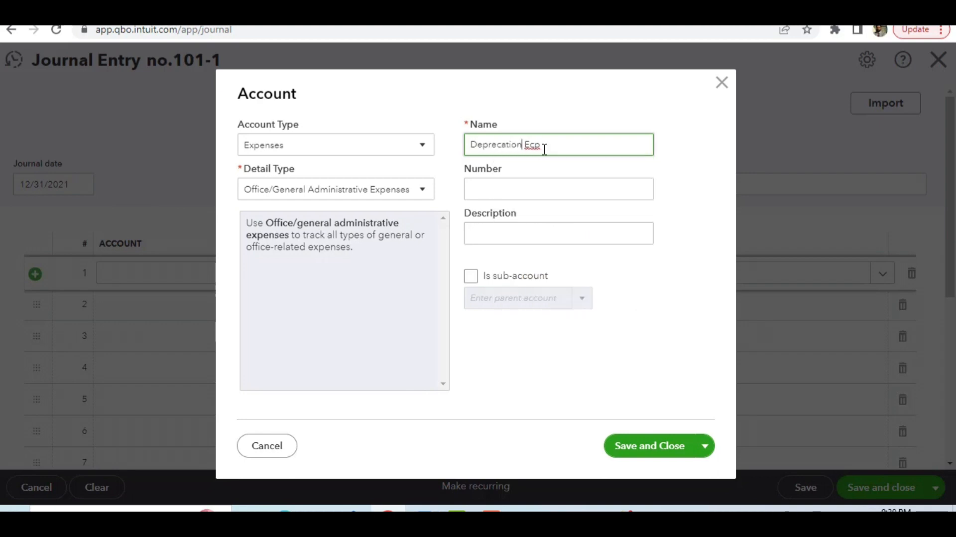
pyautogui.press('BackSpace')
pyautogui.write('Car 101 Toyata')
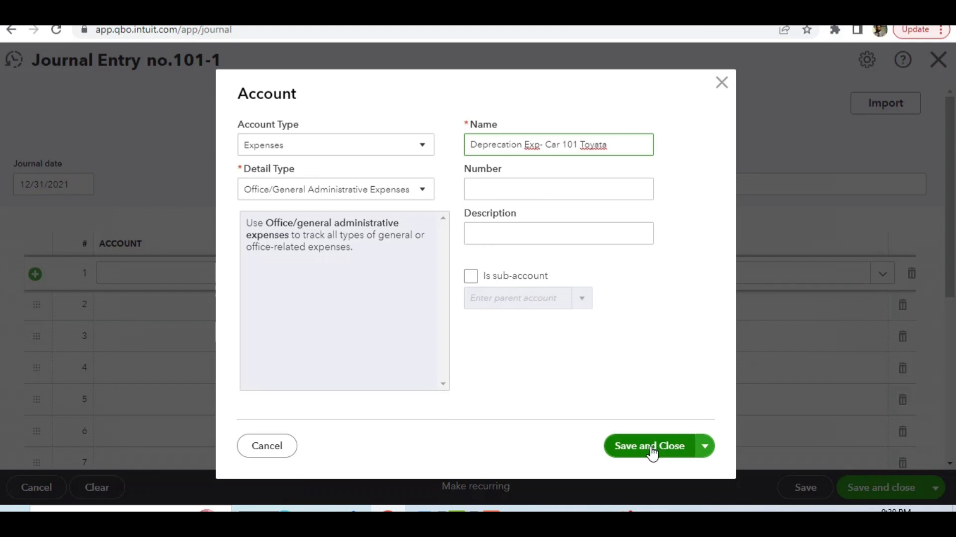
pyautogui.press('BackSpace')
pyautogui.press('BackSpace')
pyautogui.click(647, 454)
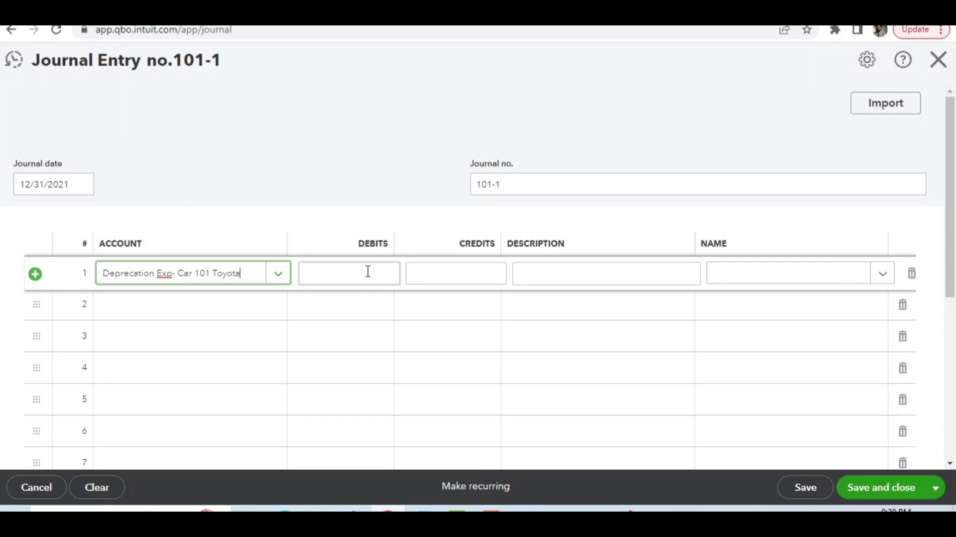
pyautogui.write('6')
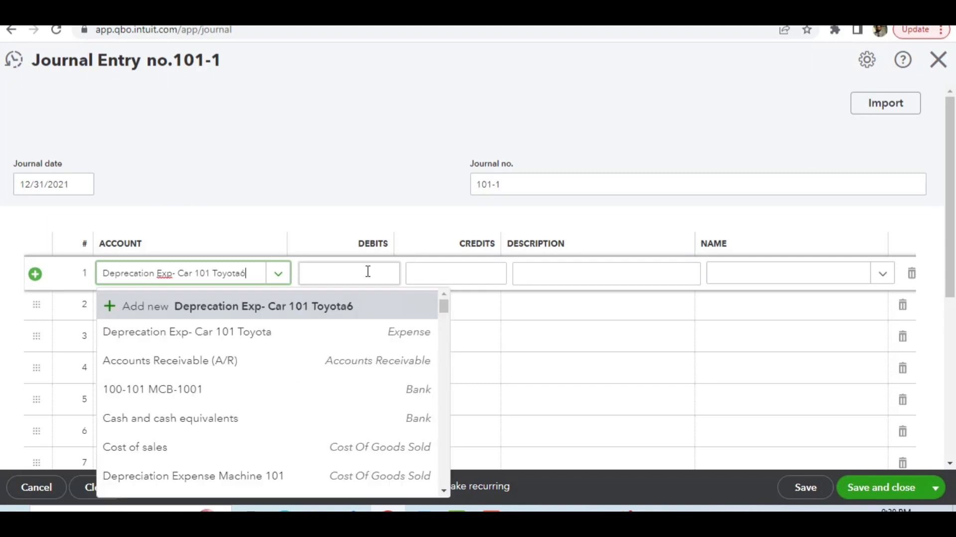
pyautogui.press('BackSpace')
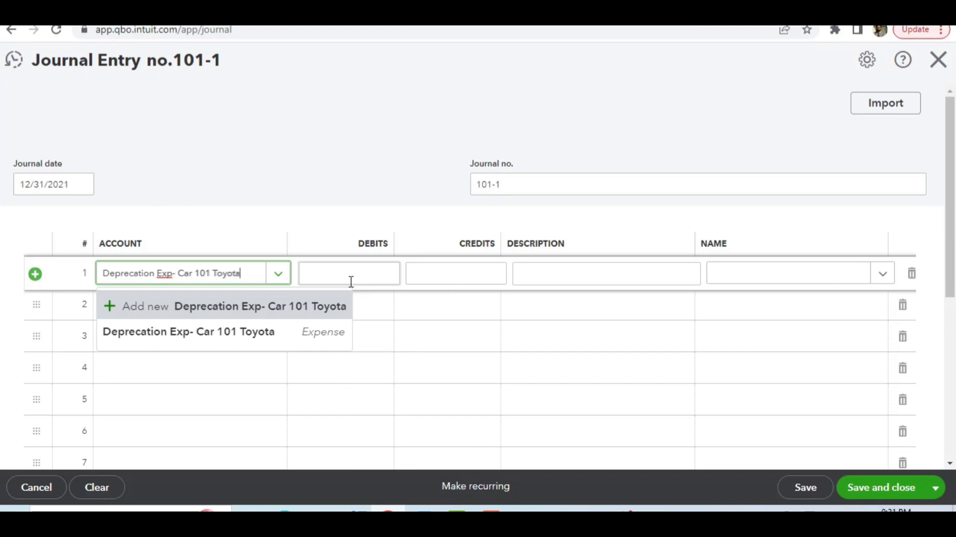
pyautogui.click(311, 304)
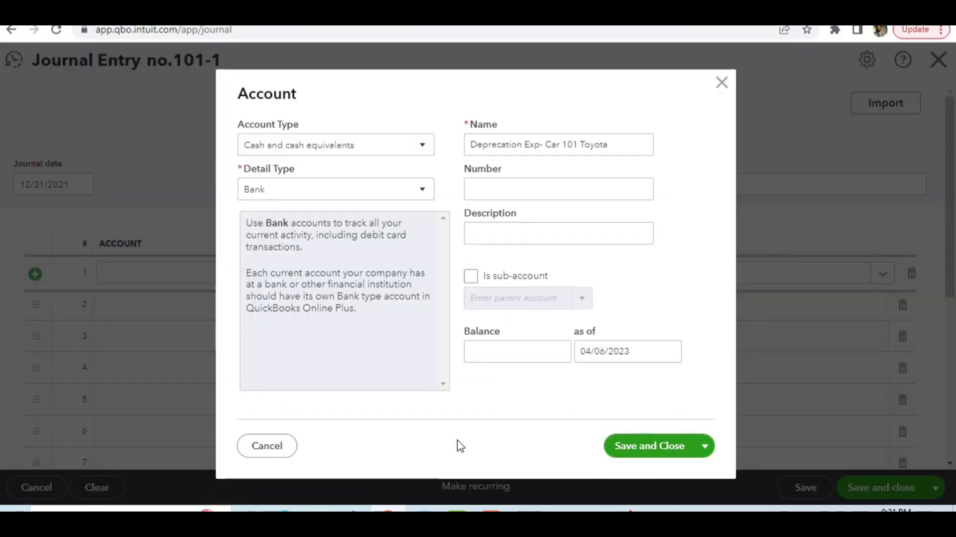
pyautogui.click(257, 449)
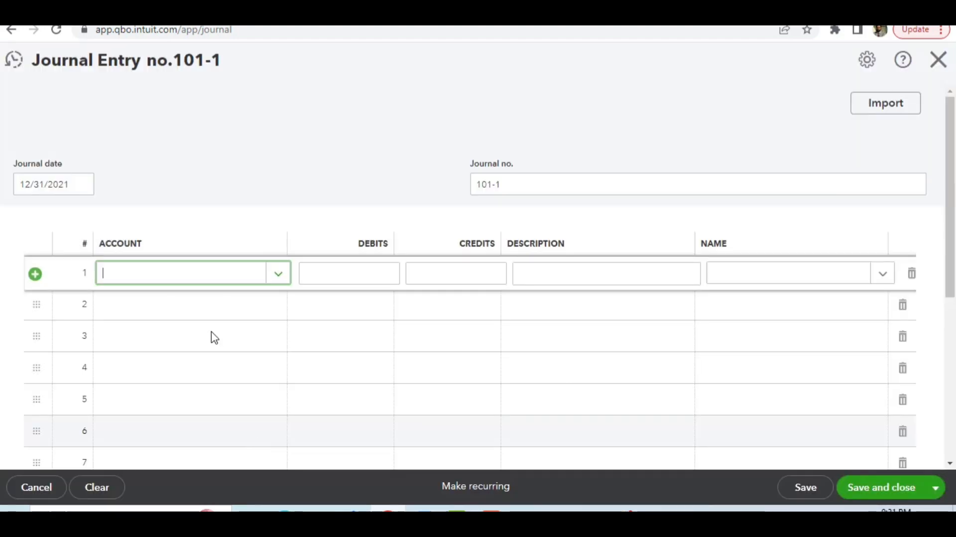
# Assign the account "Deprecation Exp- Car 101 Toyota" to the journal entry's first line with a debit of 6000.
pyautogui.click(188, 273)
pyautogui.write('dep')
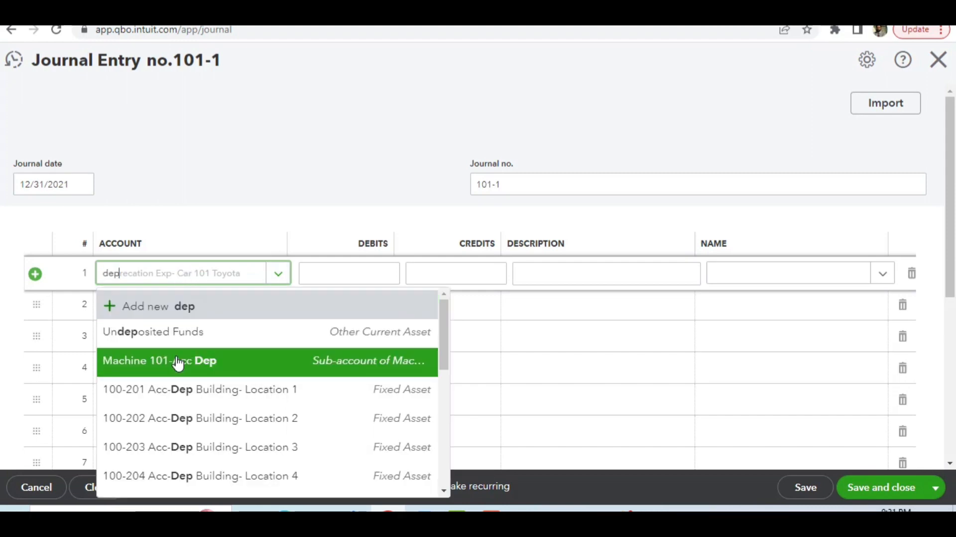
pyautogui.click(171, 278)
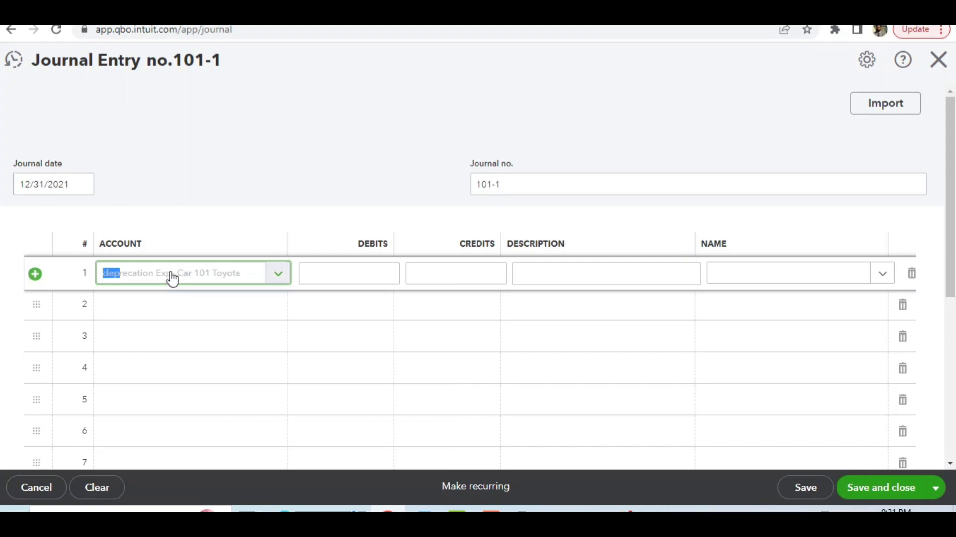
pyautogui.click(172, 278)
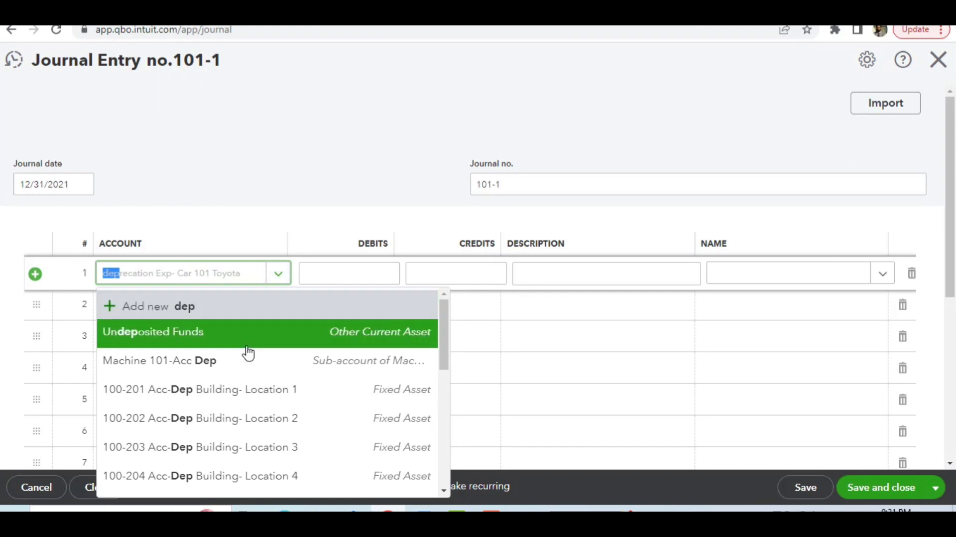
pyautogui.click(190, 279)
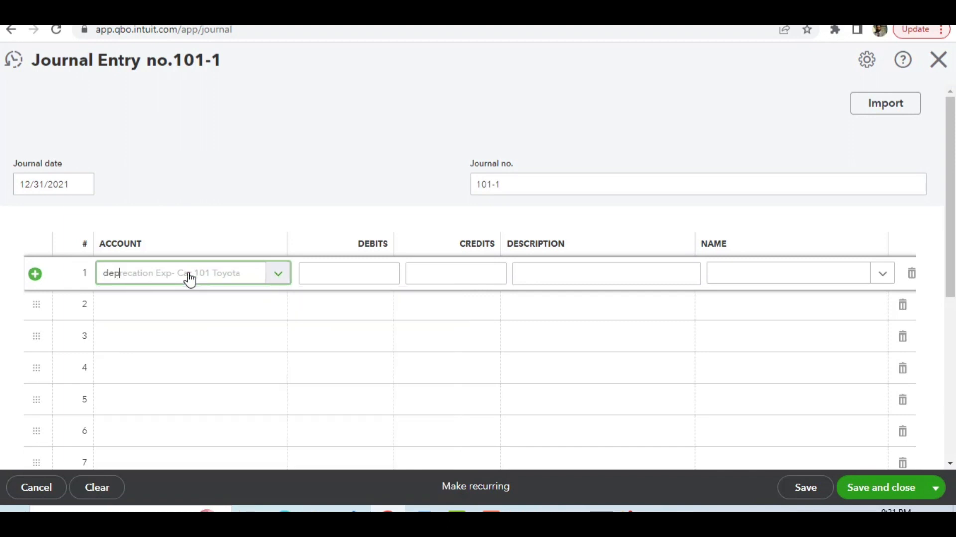
pyautogui.press('Tab')
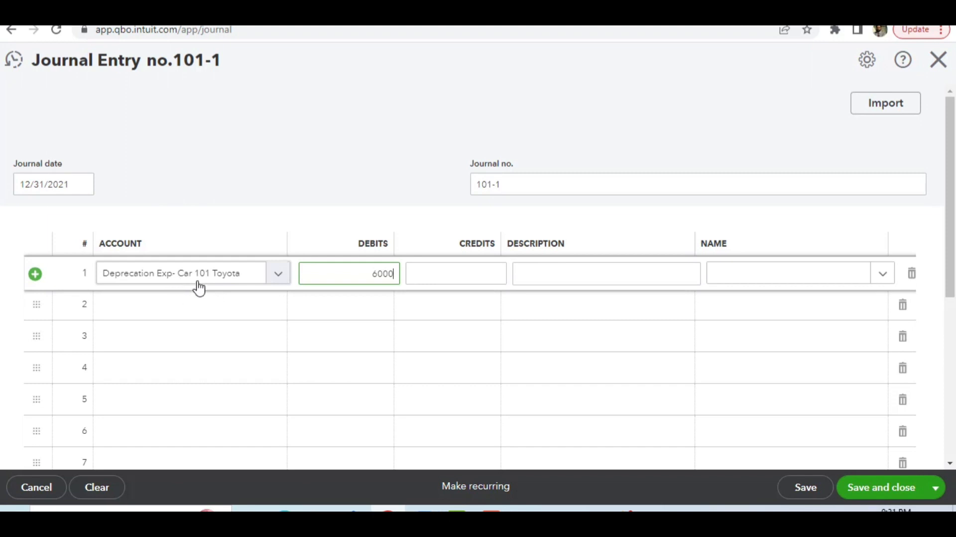
# Credit 6,000.00 to the sub-account "Acc Dep Car 101-Toyata" on the second line, then save and close the journal entry.
pyautogui.click(232, 309)
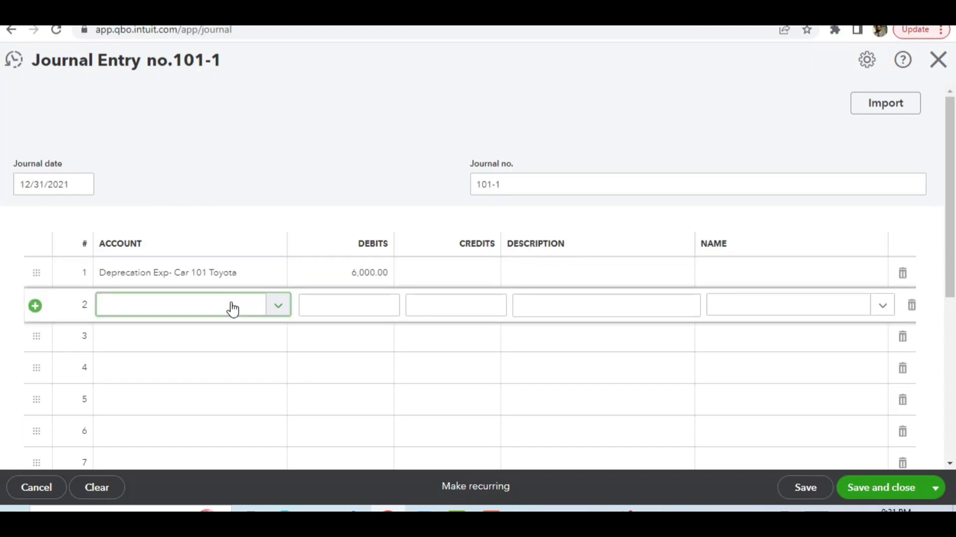
pyautogui.click(232, 310)
pyautogui.write('acc')
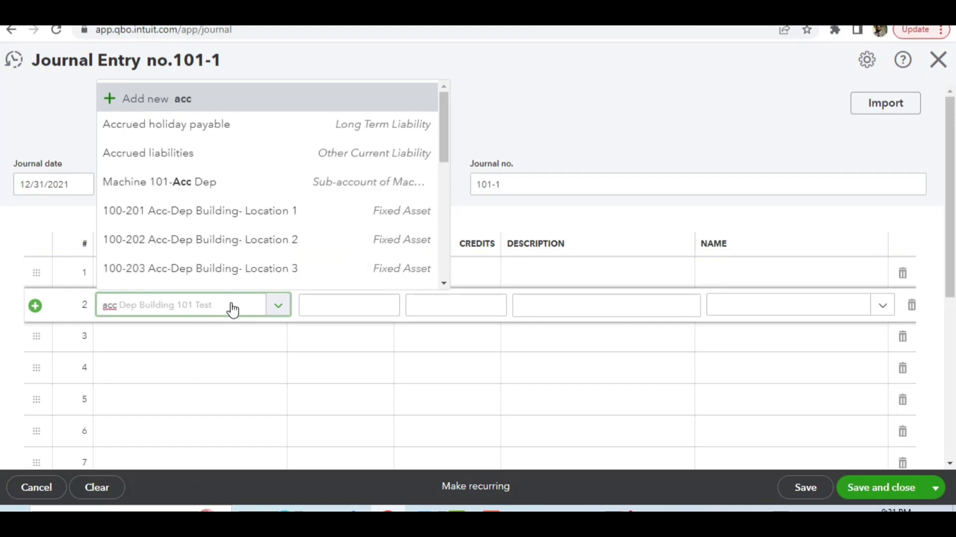
pyautogui.write(' de')
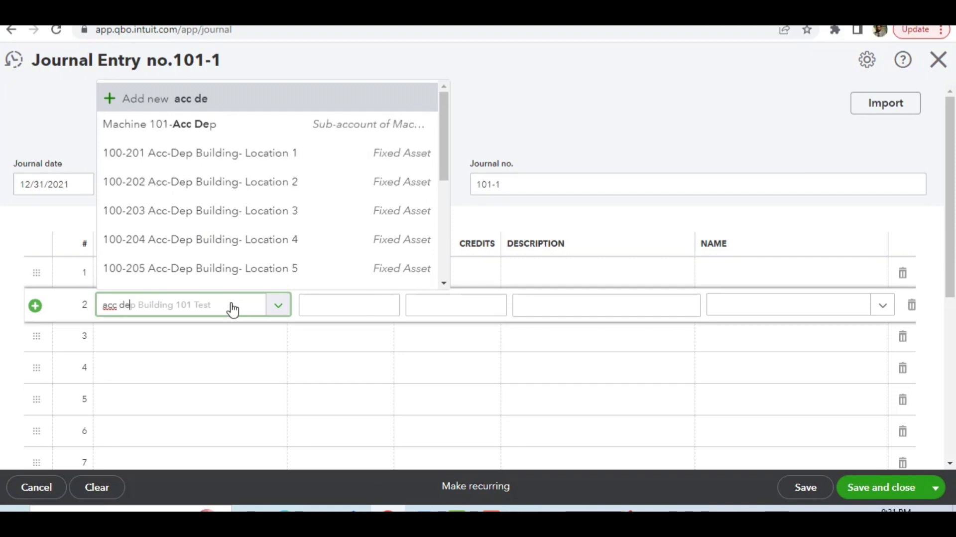
pyautogui.scroll(-1, 444, 139)
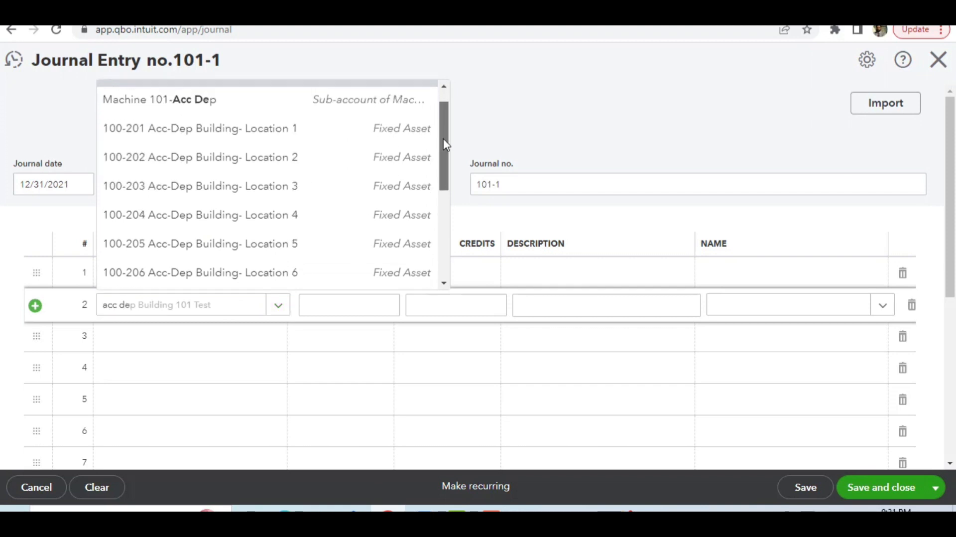
pyautogui.moveTo(443, 144); pyautogui.dragTo(446, 240)
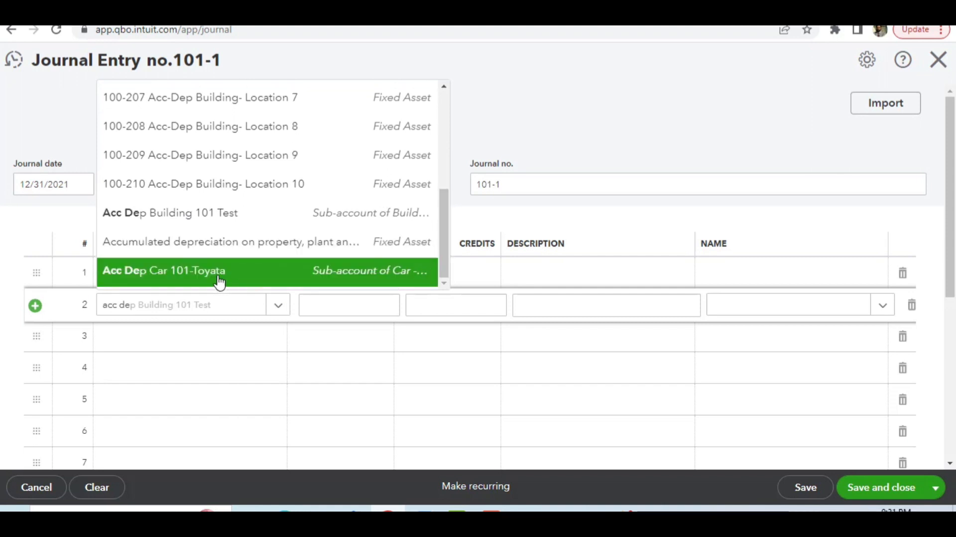
pyautogui.click(344, 277)
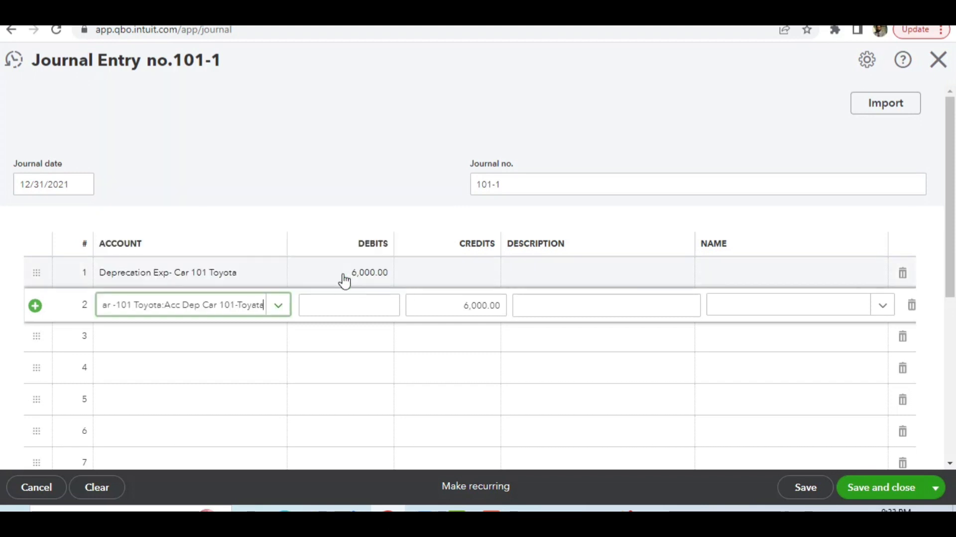
pyautogui.click(459, 309)
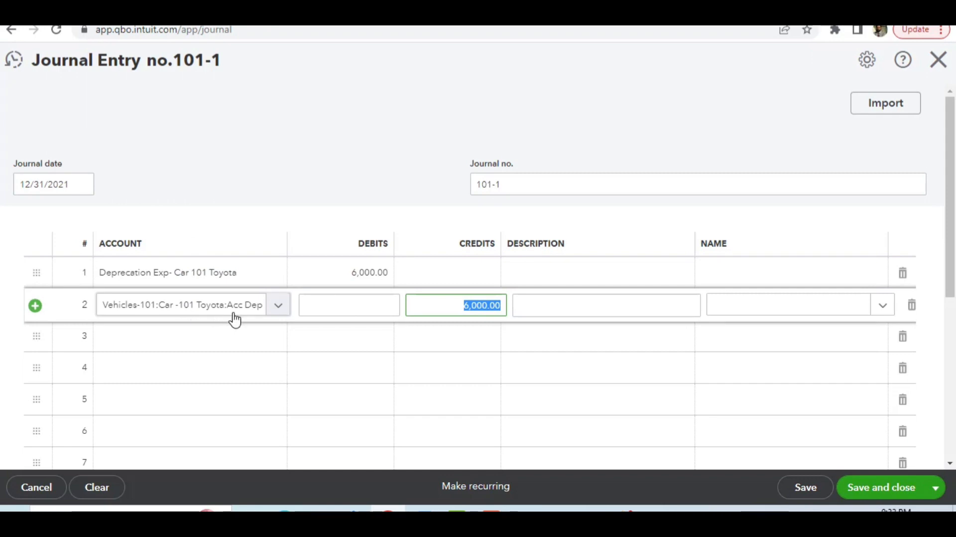
pyautogui.click(889, 491)
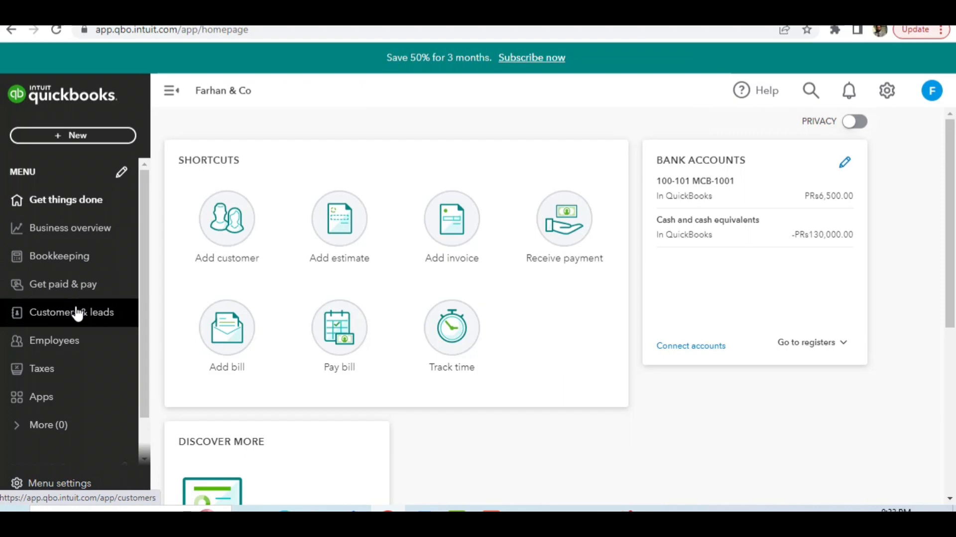
# Open the Balance Sheet report from the favourite reports.
pyautogui.click(86, 269)
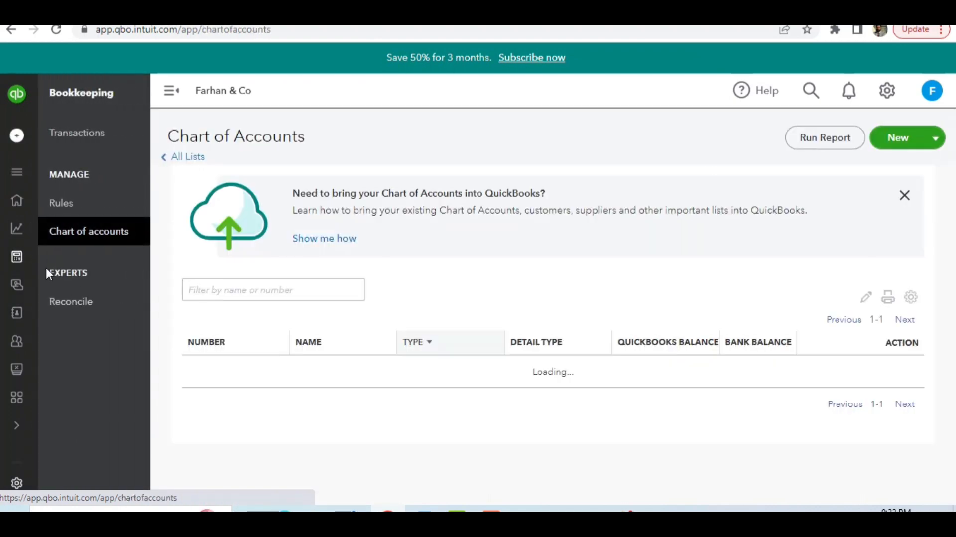
pyautogui.click(17, 96)
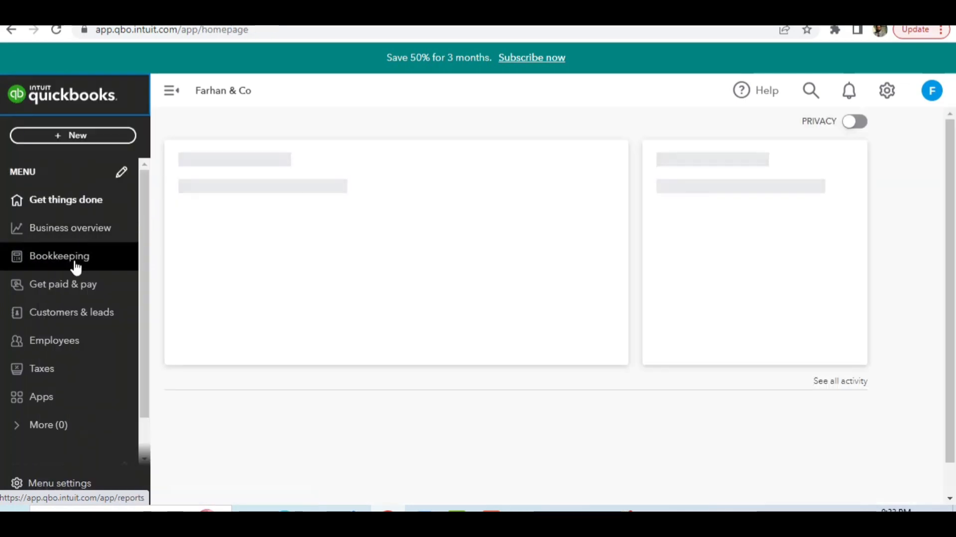
pyautogui.click(69, 233)
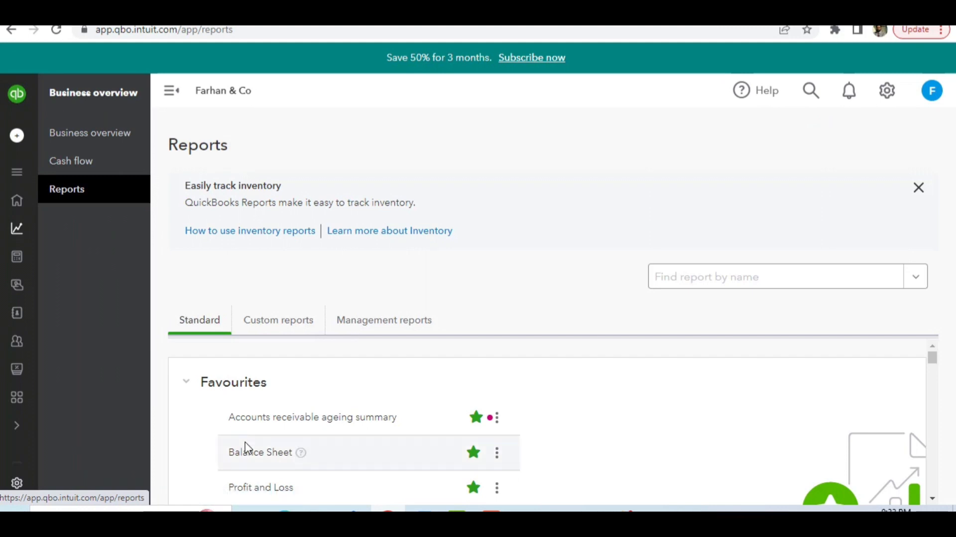
pyautogui.click(253, 456)
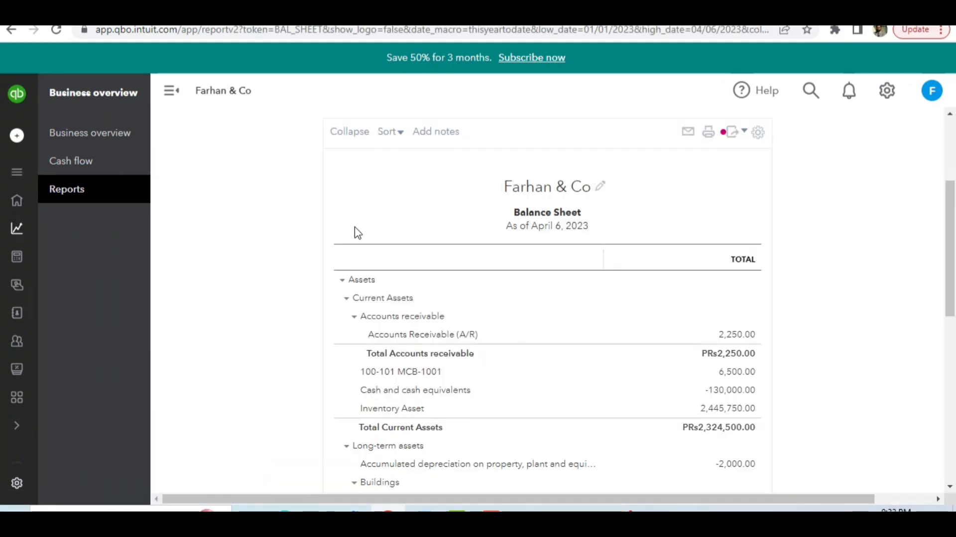
# Switch the Balance Sheet's report period to Custom and set its start date to 01/01/2021.
pyautogui.scroll(3, 358, 233)
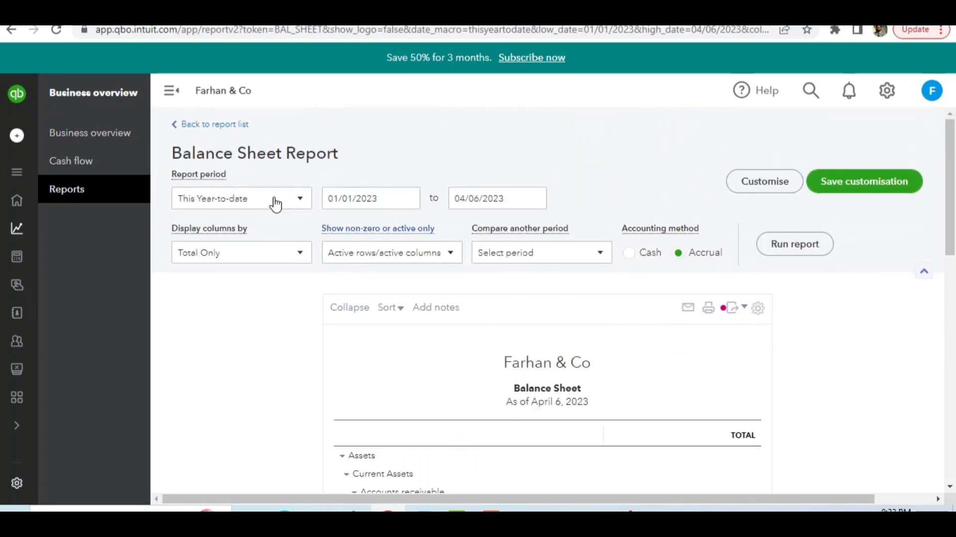
pyautogui.click(300, 200)
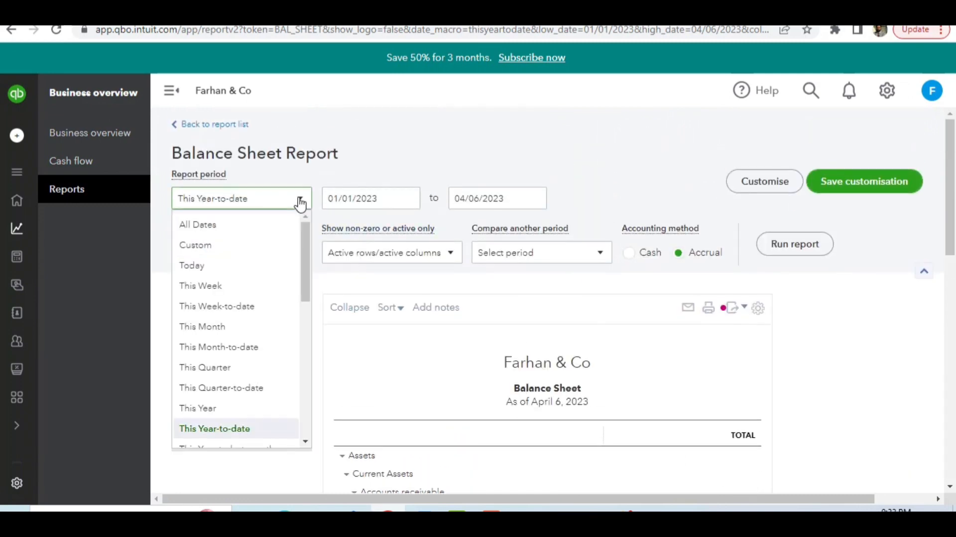
pyautogui.click(226, 255)
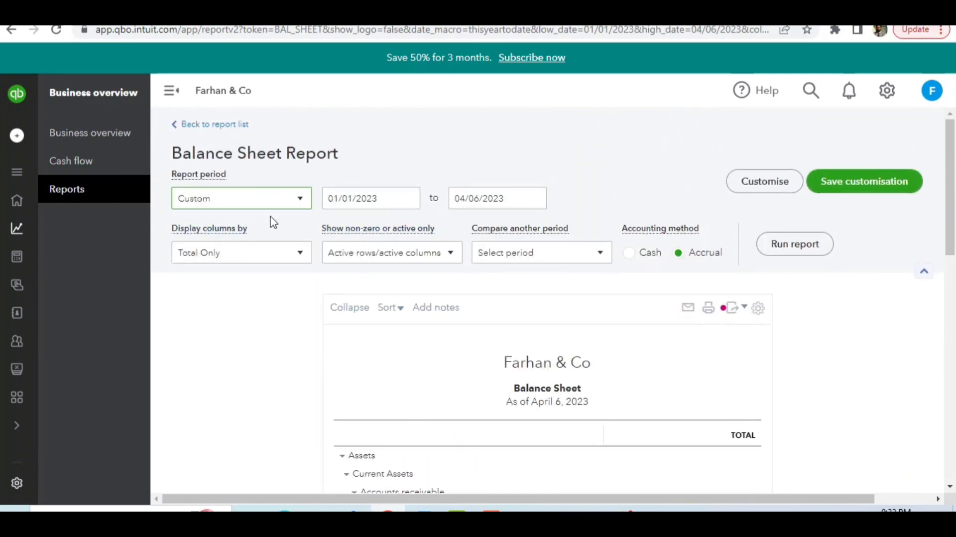
pyautogui.click(389, 198)
pyautogui.click(389, 197)
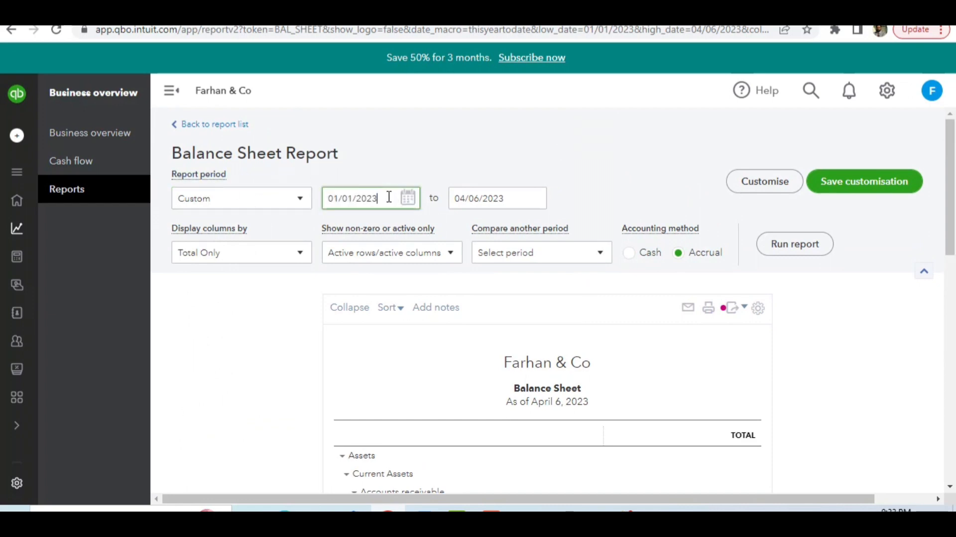
pyautogui.write('1')
# Set the Balance Sheet's end date to 12/31/2021 and run the report.
pyautogui.click(474, 197)
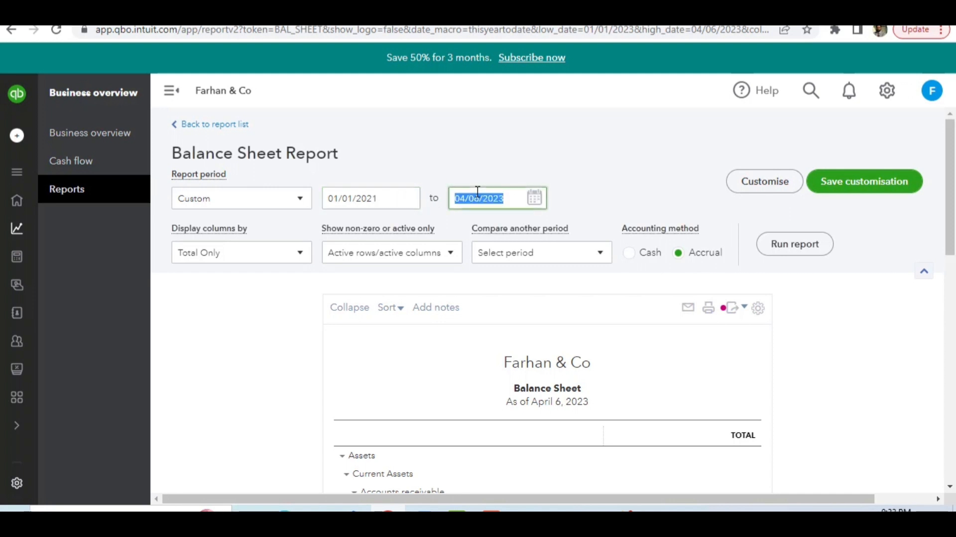
pyautogui.click(536, 203)
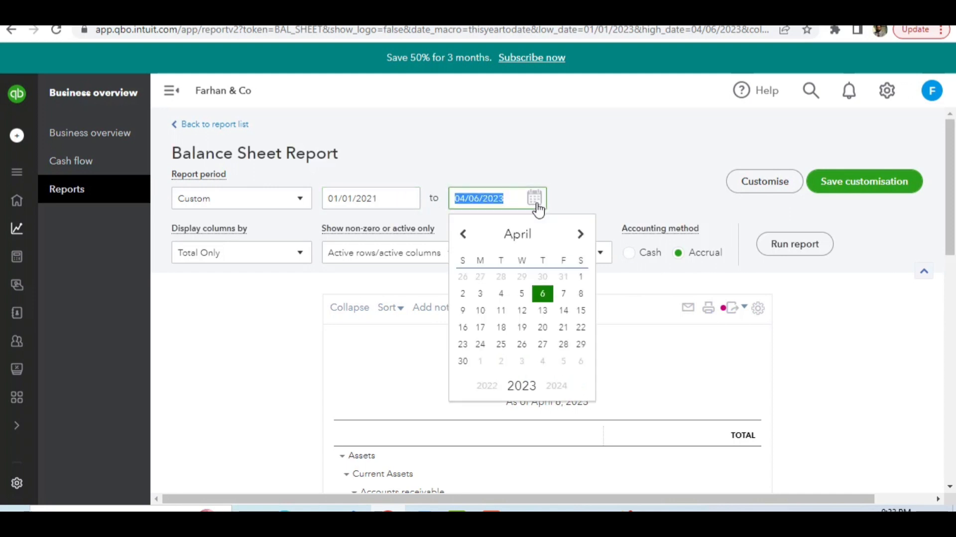
pyautogui.click(484, 388)
pyautogui.click(484, 388)
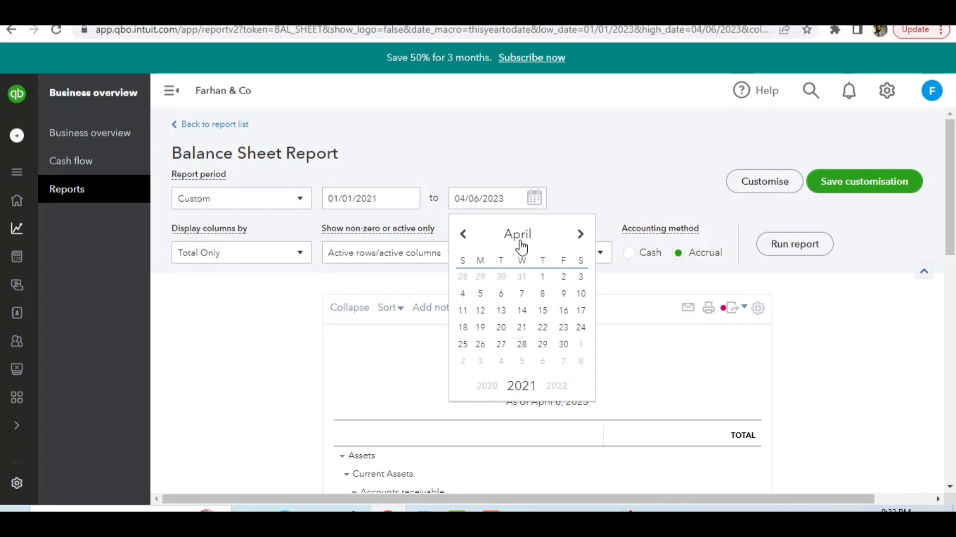
pyautogui.click(578, 235)
pyautogui.click(578, 234)
pyautogui.click(578, 235)
pyautogui.click(577, 235)
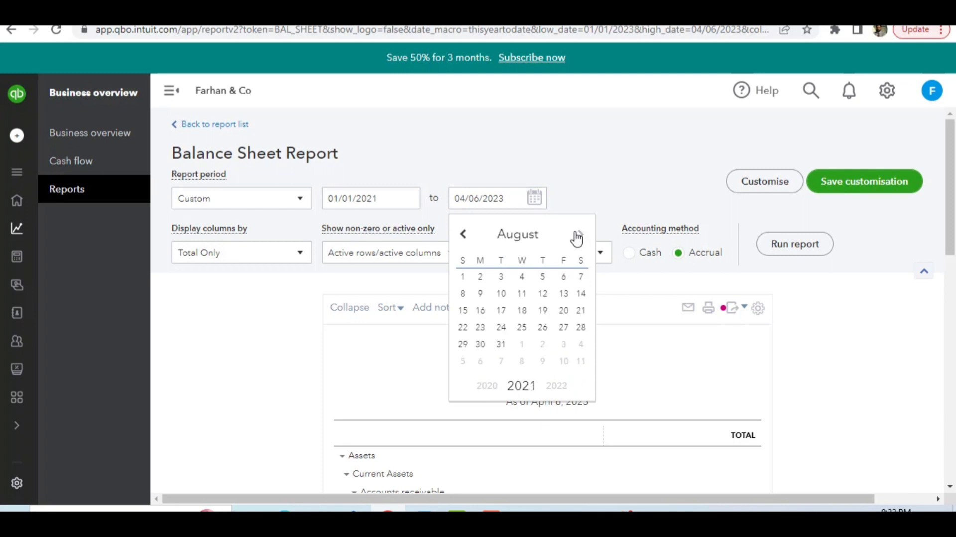
pyautogui.click(578, 234)
pyautogui.click(578, 235)
pyautogui.click(578, 234)
pyautogui.click(578, 234)
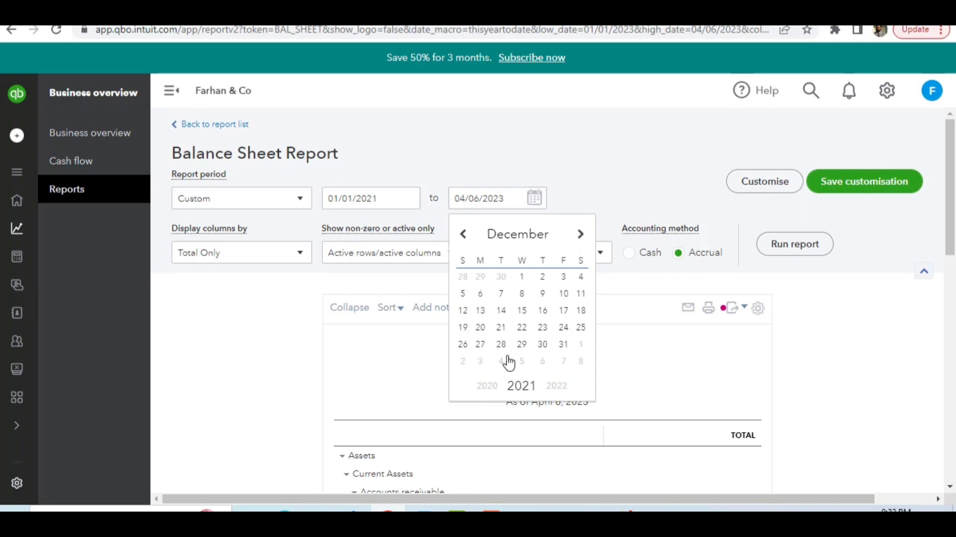
pyautogui.click(563, 345)
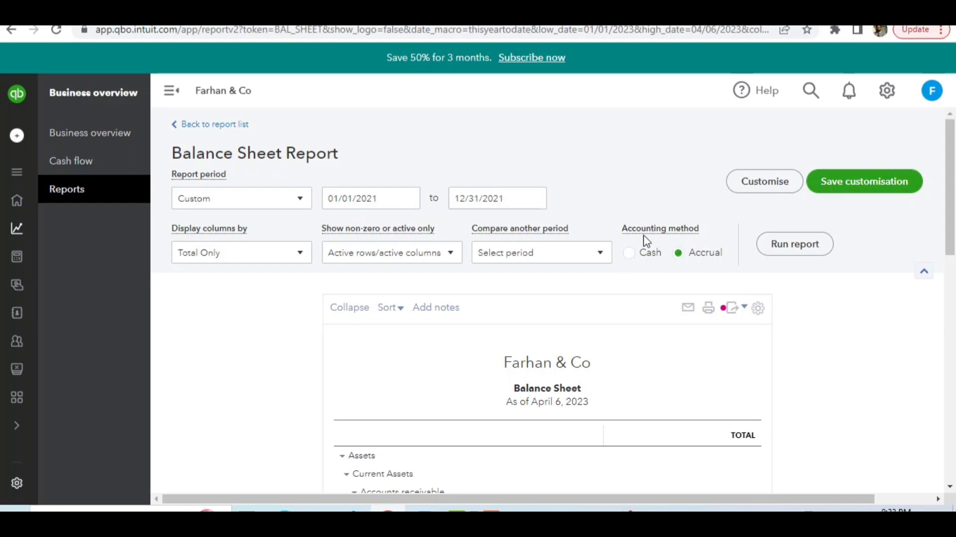
pyautogui.click(785, 252)
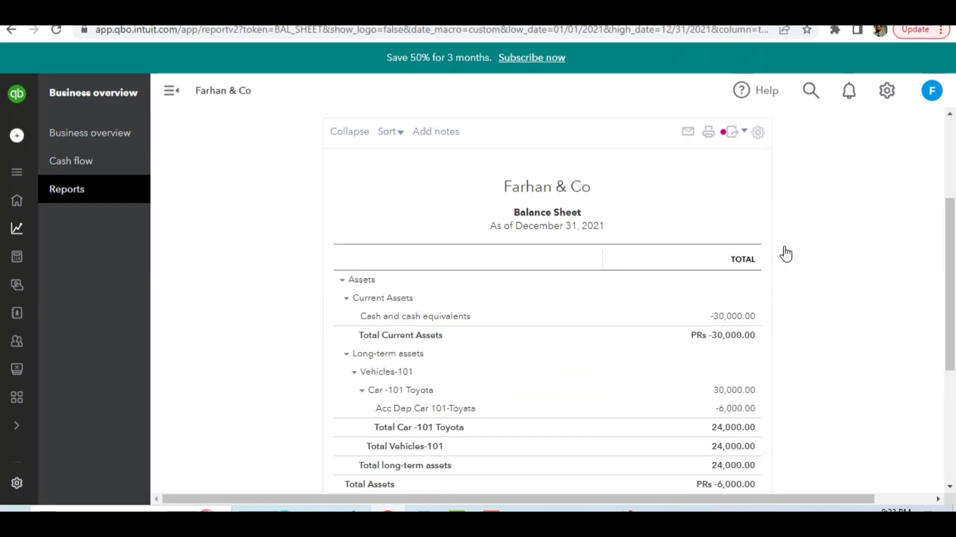
# Open the transaction report behind the vehicle total in the long-term assets and examine the car's purchase and accumulated depreciation entries.
pyautogui.scroll(-2, 786, 252)
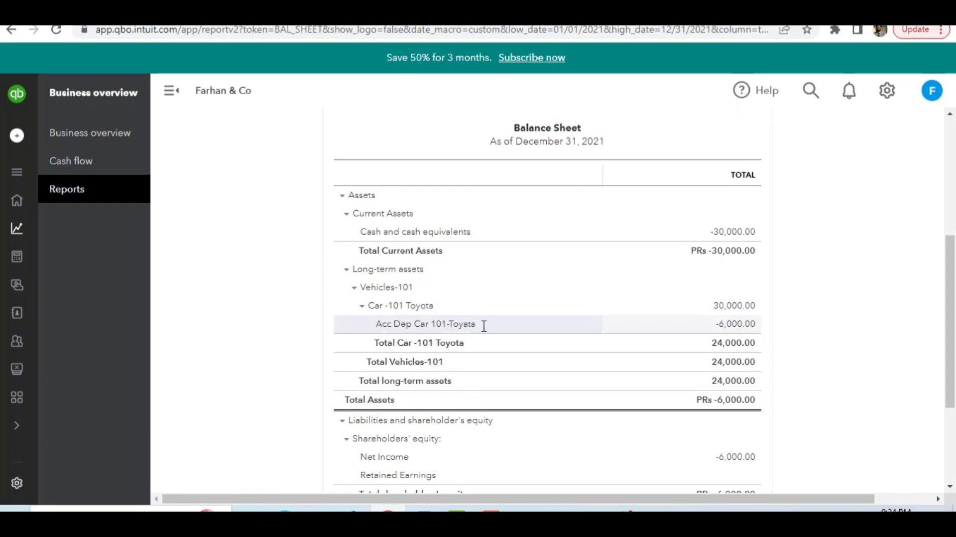
pyautogui.click(727, 349)
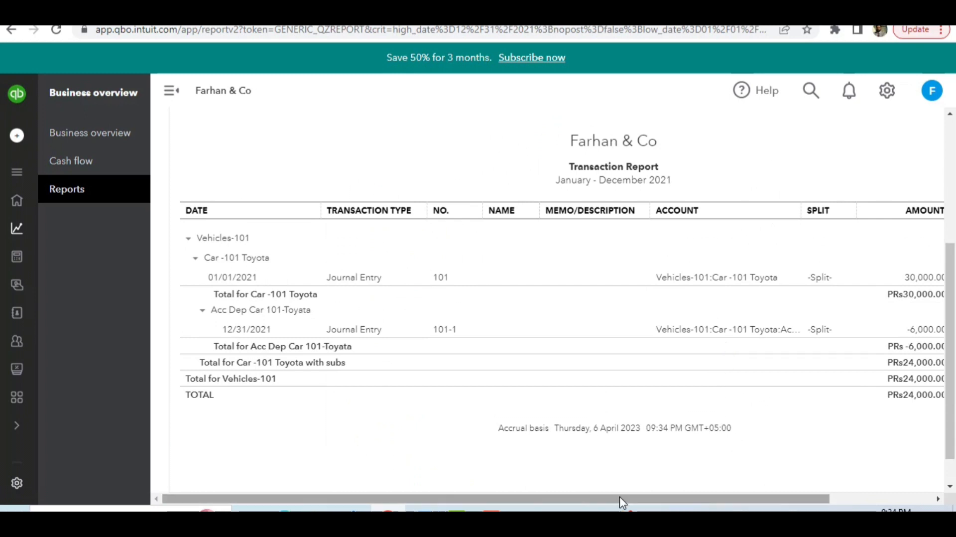
pyautogui.moveTo(622, 501); pyautogui.dragTo(745, 506)
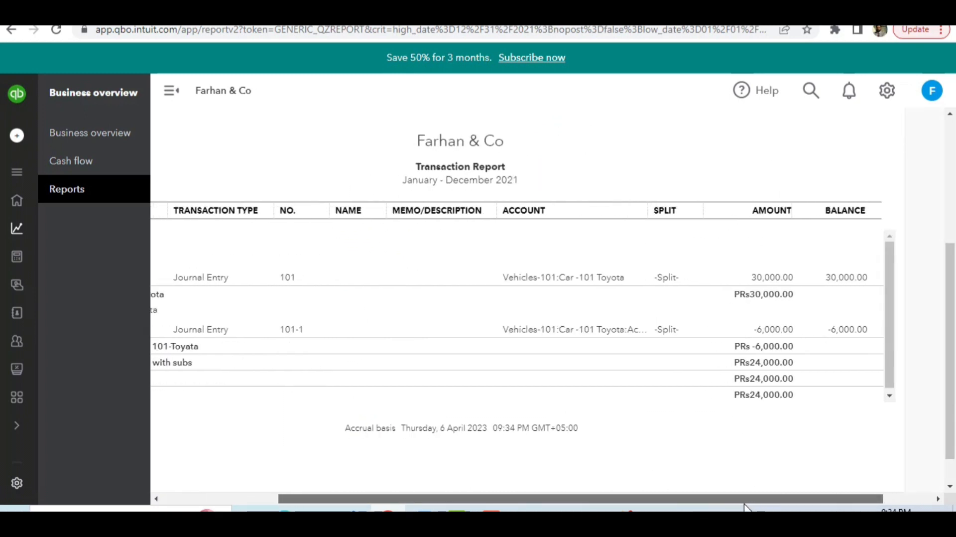
pyautogui.moveTo(745, 505); pyautogui.dragTo(470, 488)
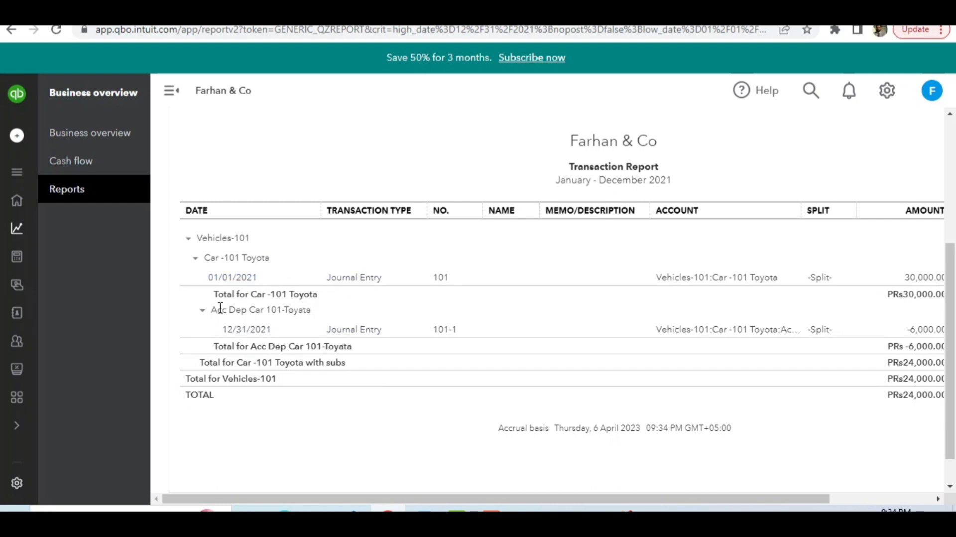
pyautogui.moveTo(512, 501); pyautogui.dragTo(704, 500)
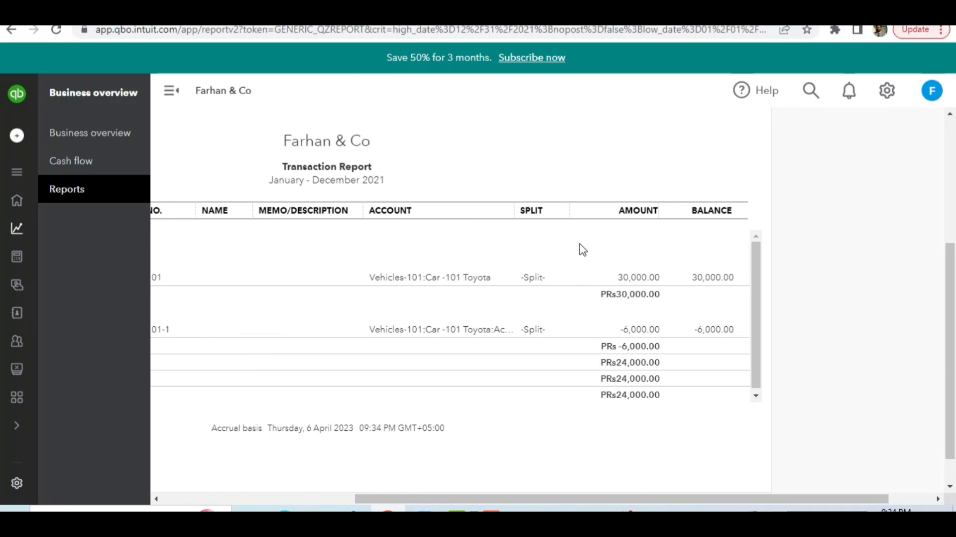
pyautogui.moveTo(476, 503); pyautogui.dragTo(194, 490)
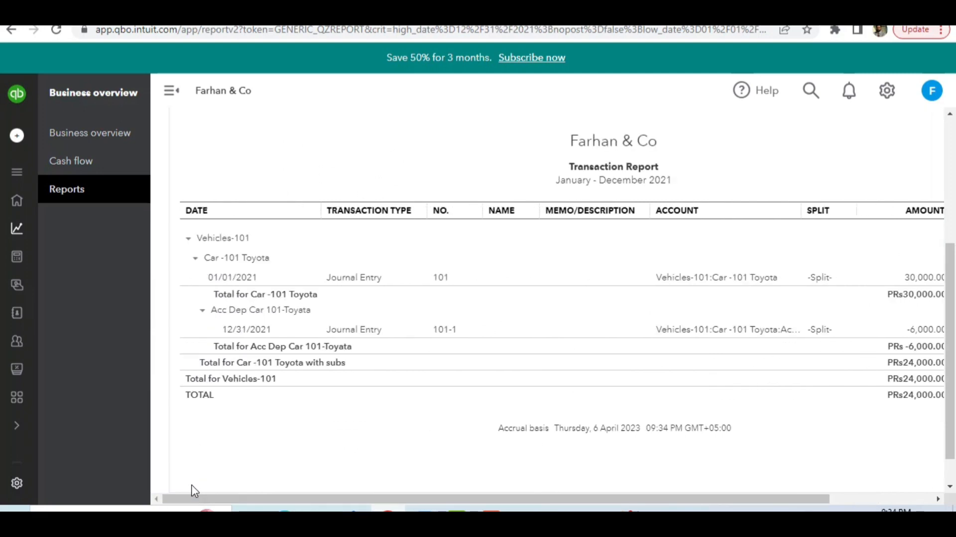